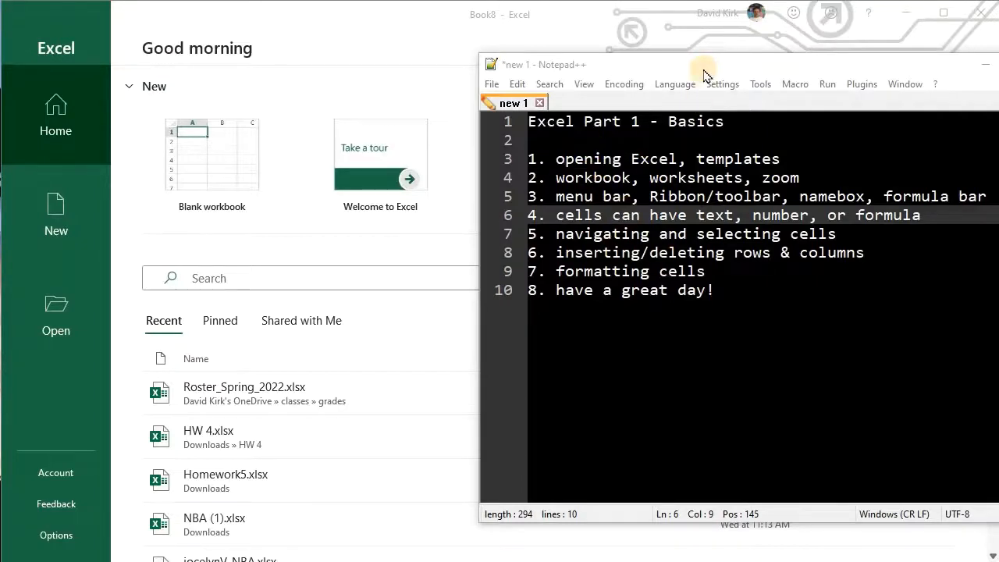
Create a blank workbook and rename its worksheet to Expenses
drag(704, 70, 998, 72)
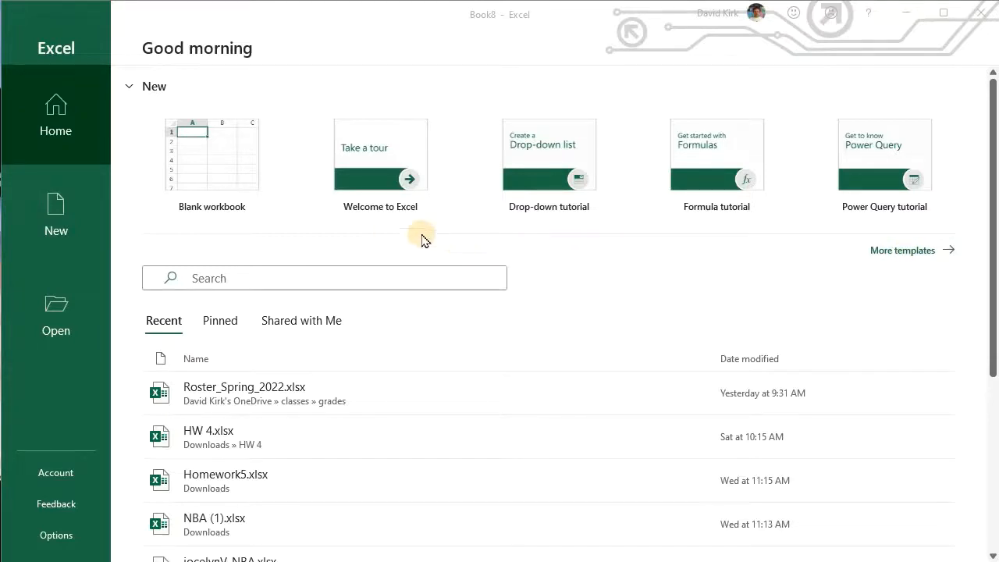
click(207, 170)
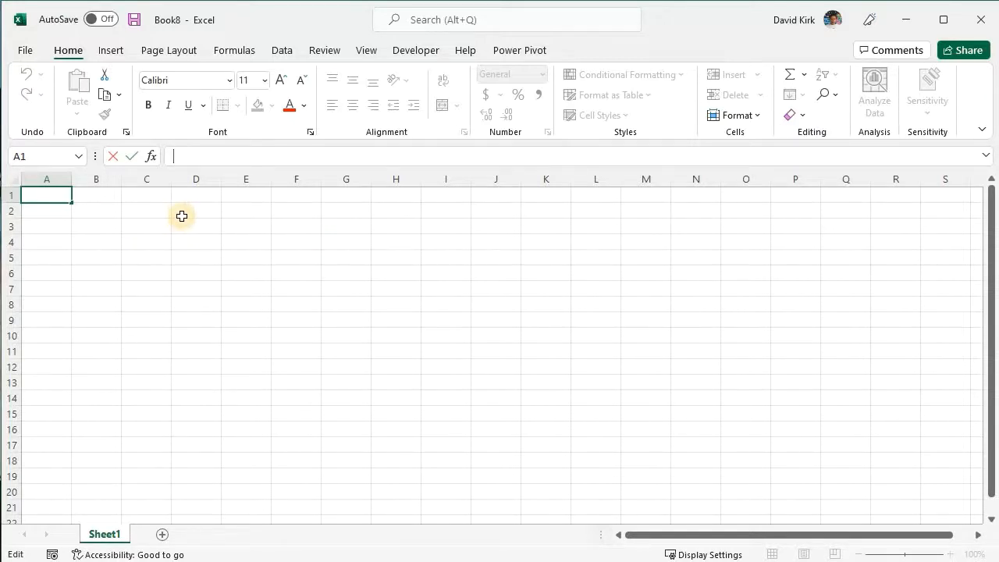
double_click(105, 533)
text(E)
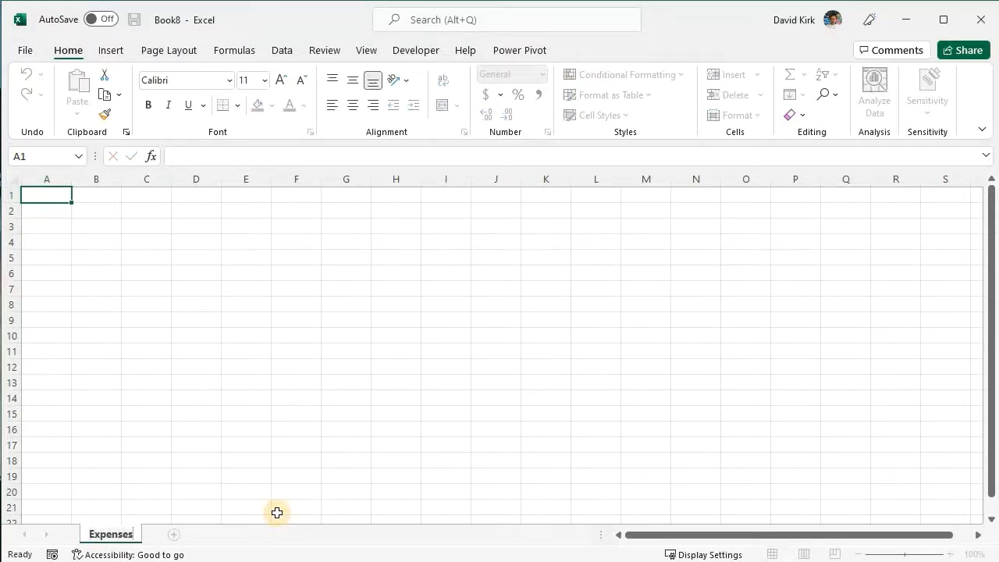
text(xpenses)
key(Return)
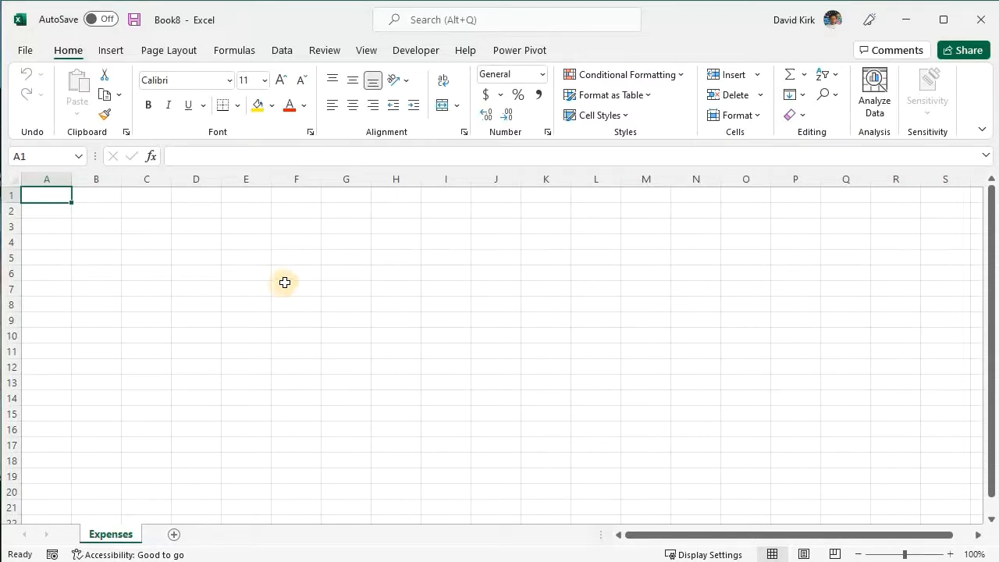
Set the zoom of the Expenses worksheet to 175%
ctrl+scroll(301, 279, up, 9)
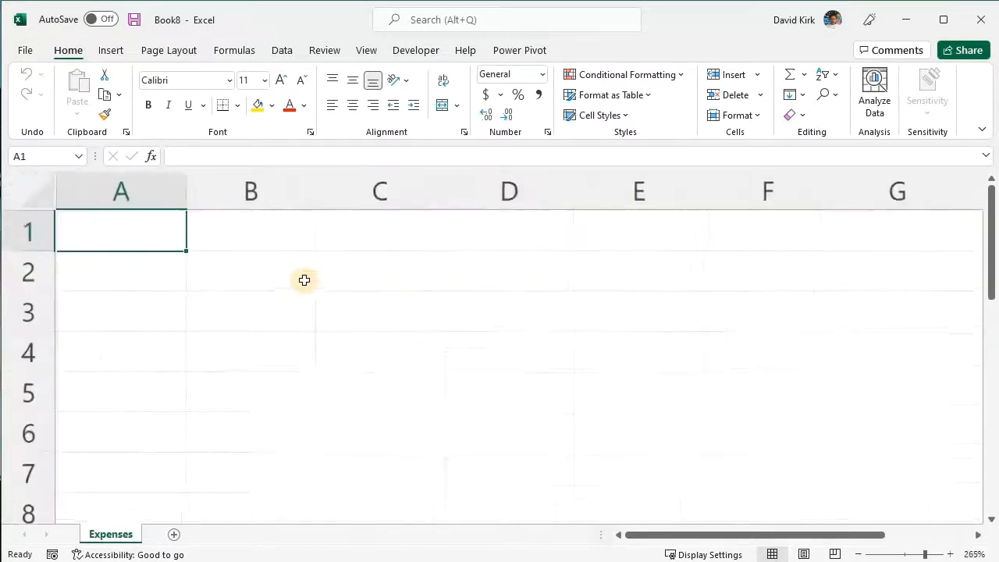
ctrl+scroll(304, 279, down, 5)
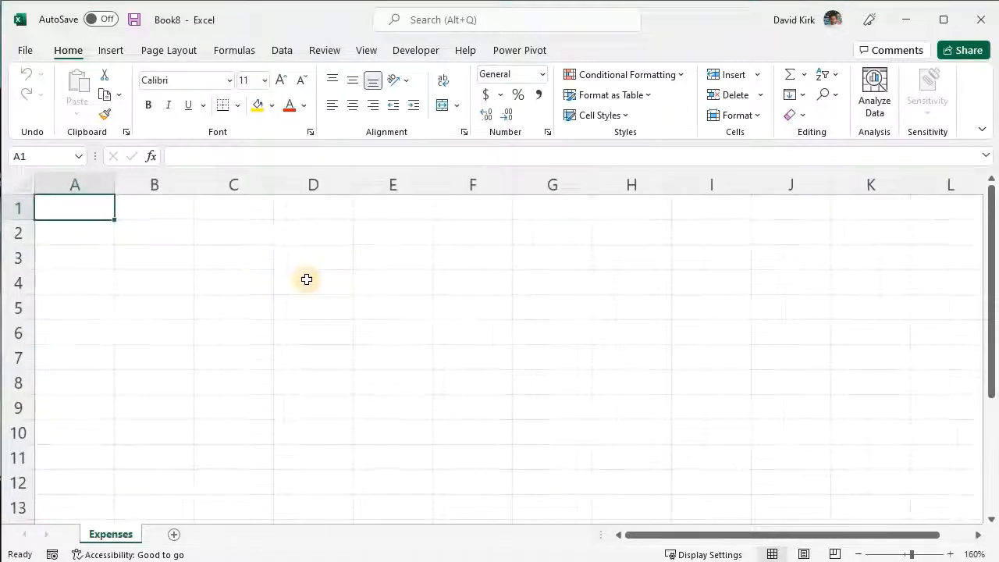
ctrl+scroll(304, 279, up, 4)
ctrl+scroll(306, 280, down, 2)
ctrl+scroll(306, 280, down, 1)
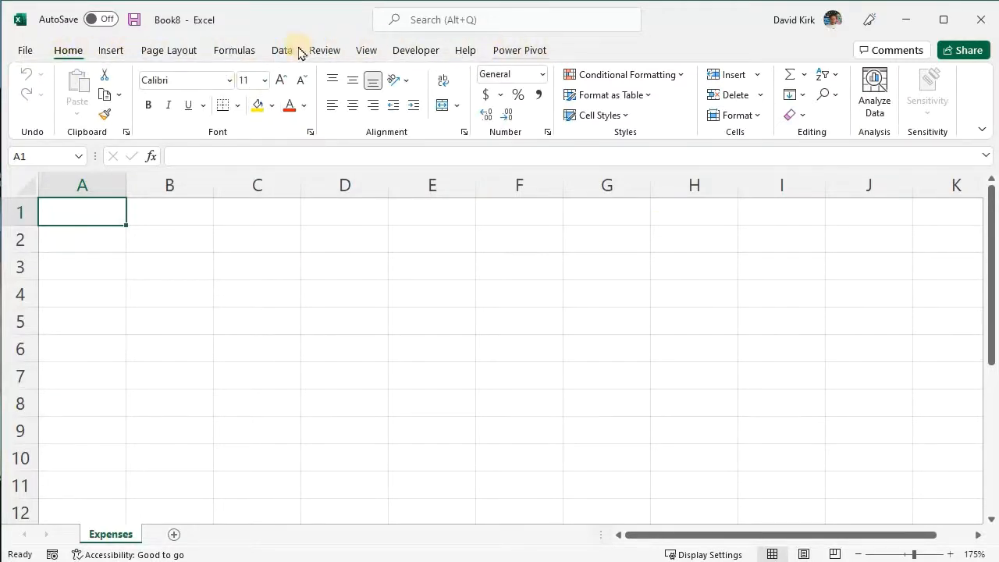
Examine the page layout, data and home commands, the Name Box list and cell references, and the formula bar
click(153, 52)
click(281, 51)
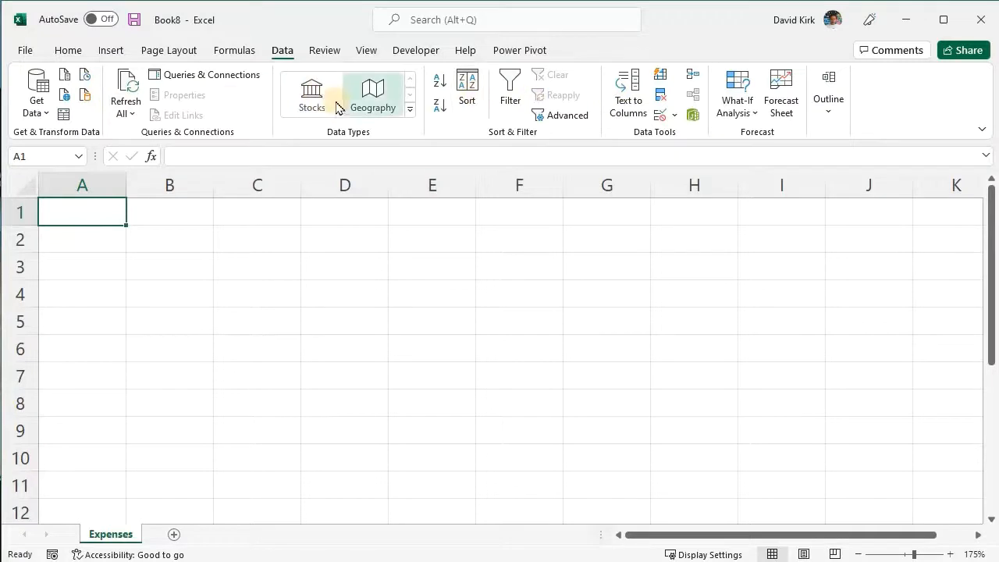
click(67, 51)
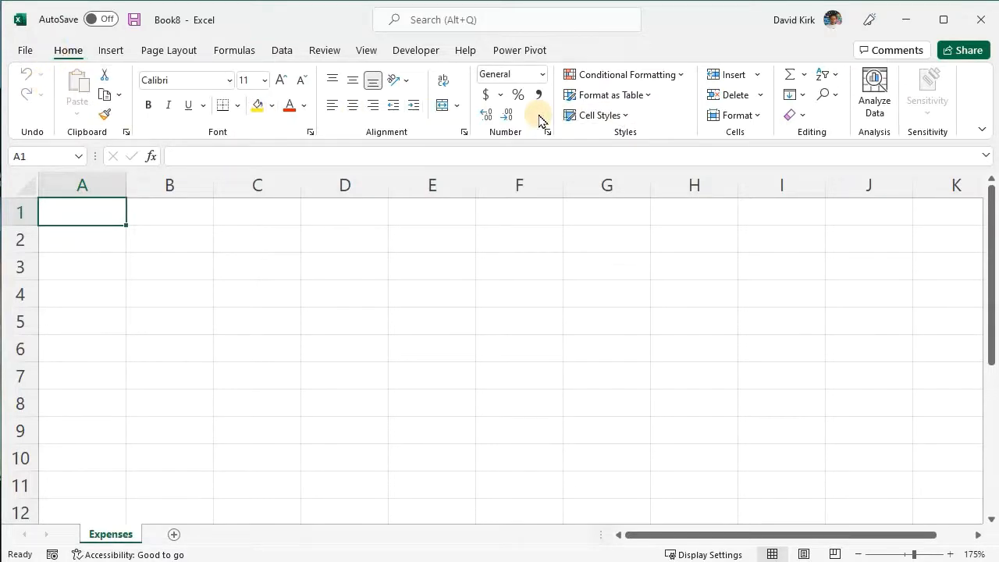
click(78, 158)
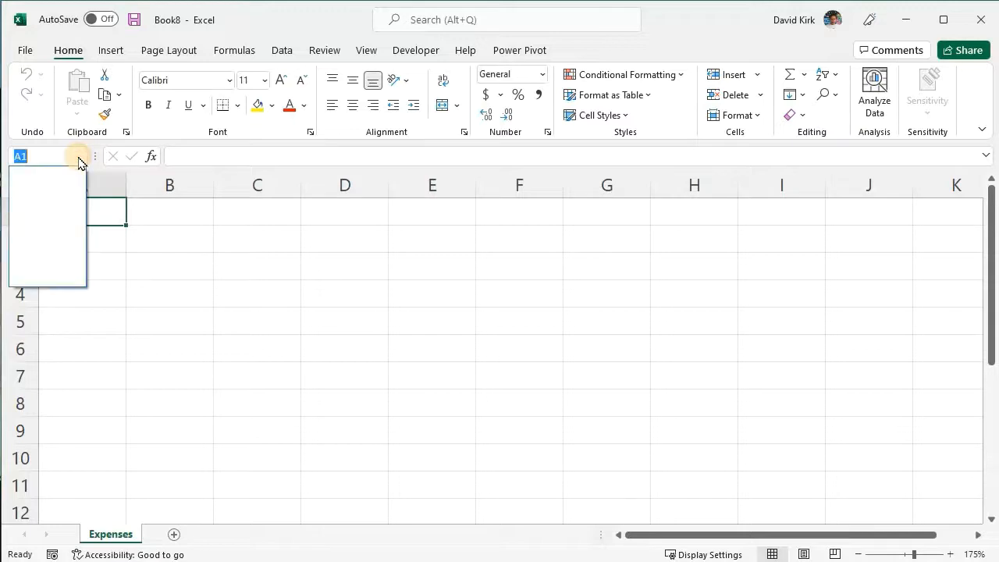
click(78, 158)
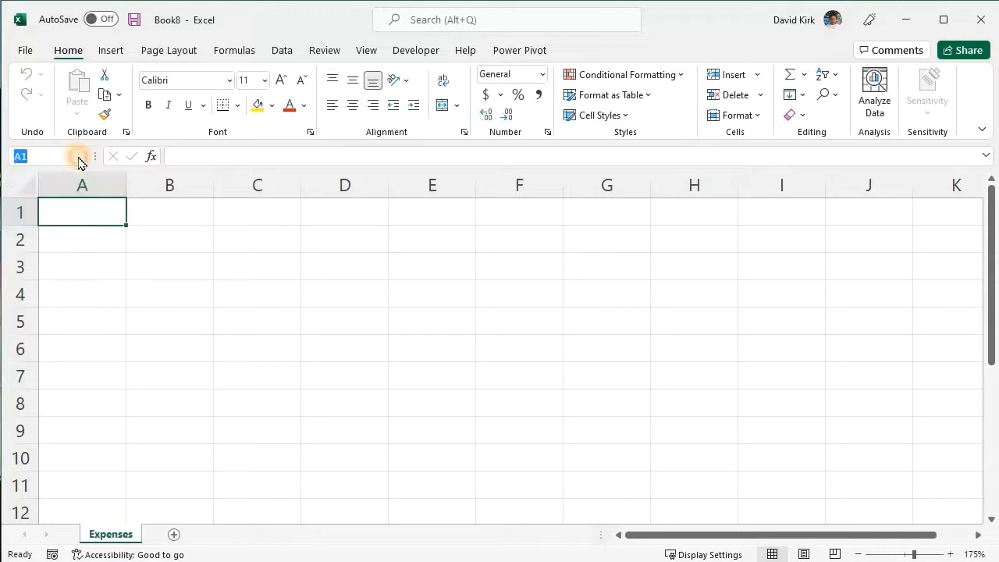
click(252, 243)
click(343, 316)
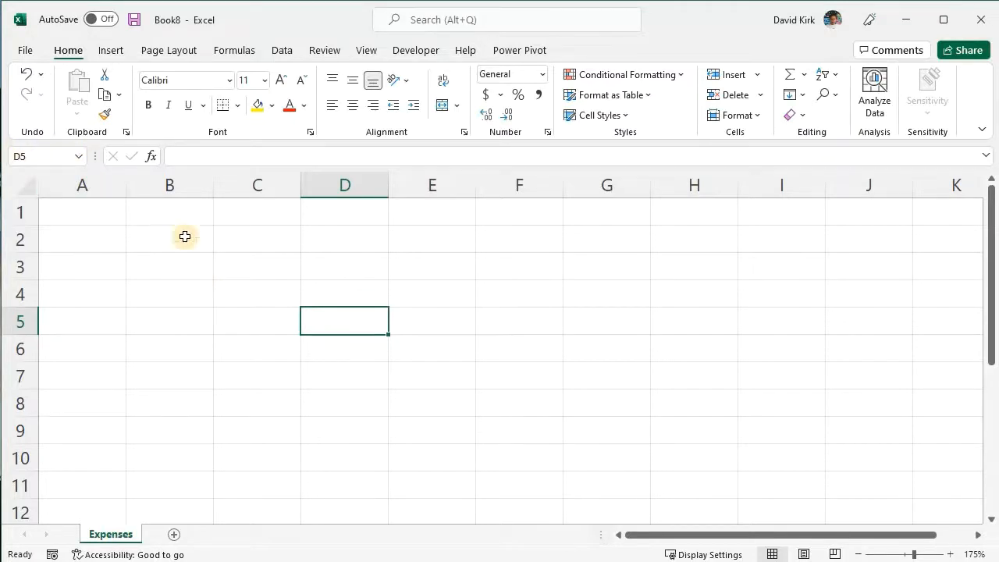
click(194, 156)
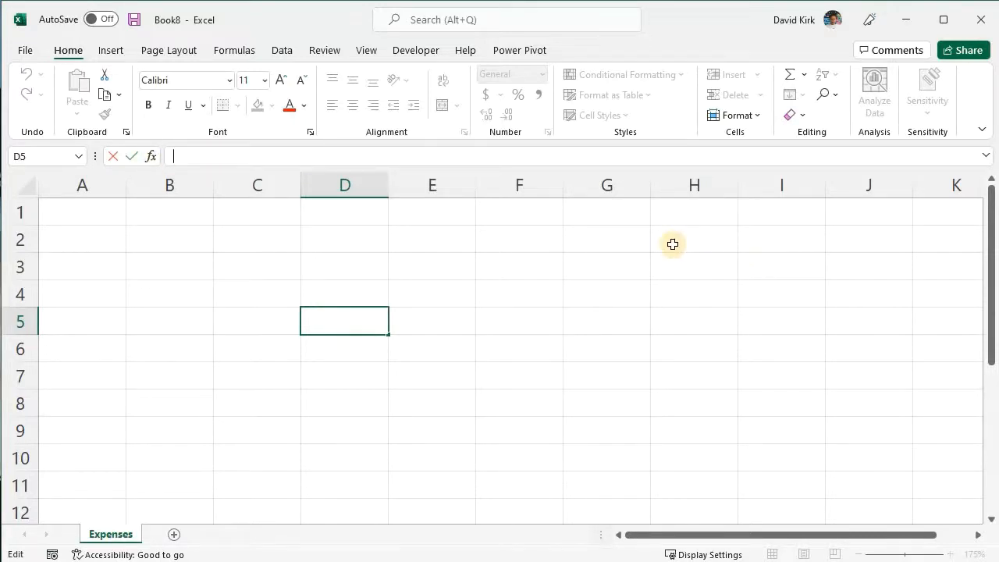
Enter the text hello in cell B2 and the number 1234 in cell B3
click(168, 246)
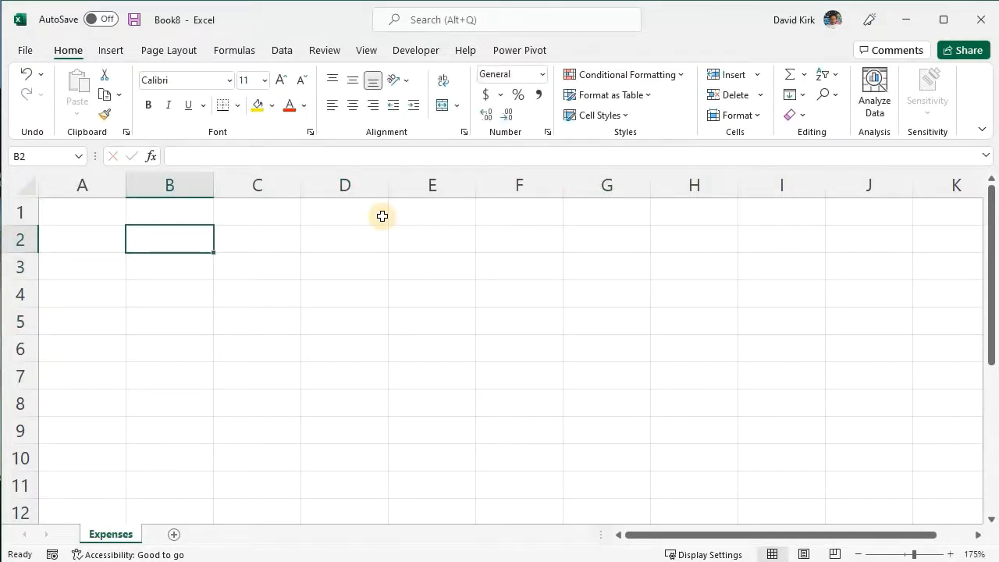
text(hello)
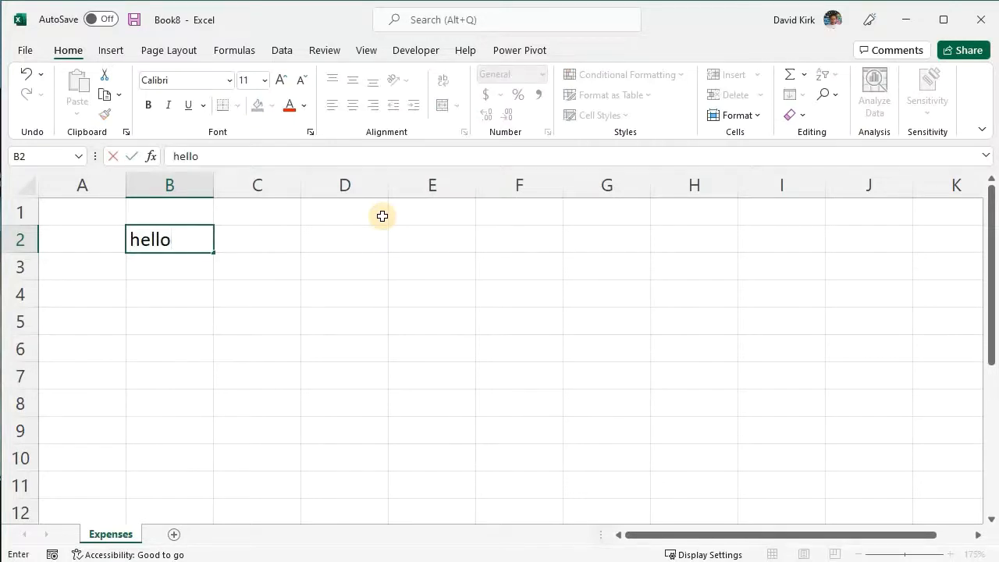
key(Return)
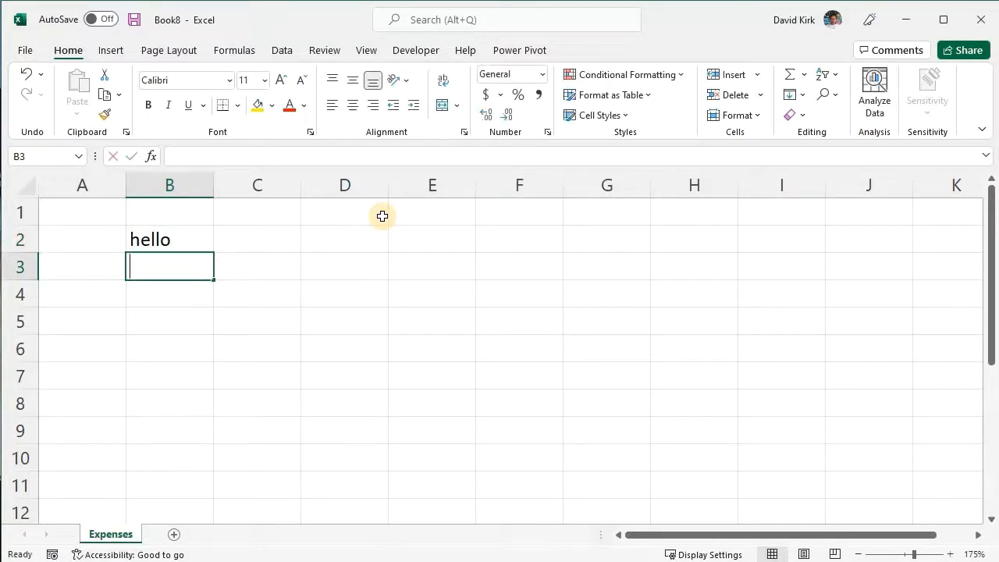
text(1234)
key(Return)
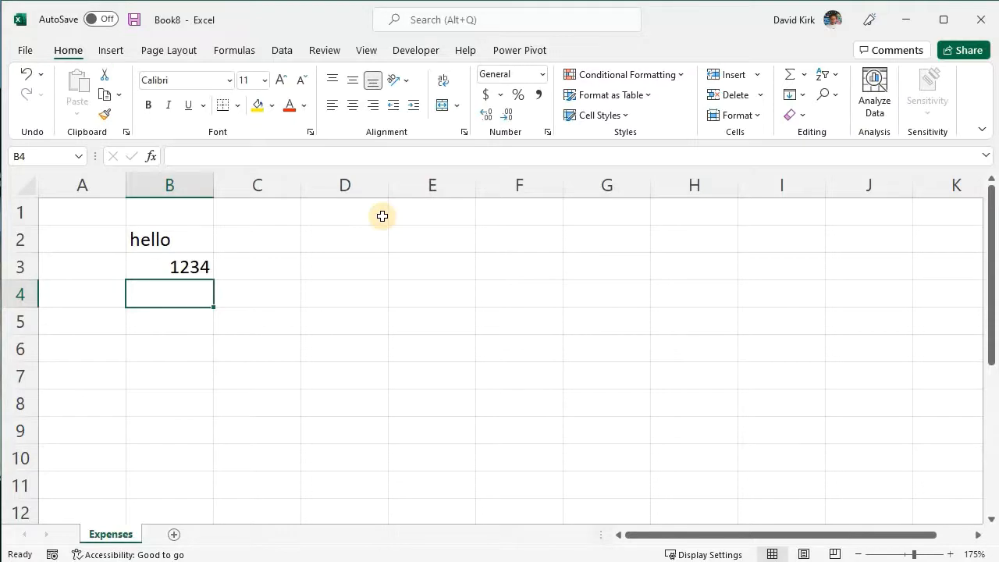
Clear the contents of cells B2 and B3
key(Up)
key(Up)
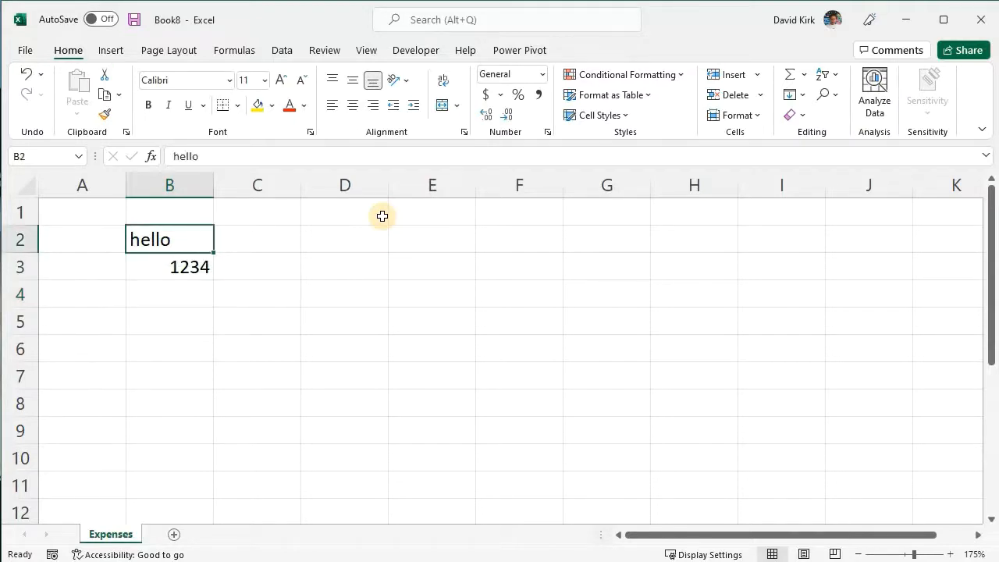
key(Down)
key(Down)
key(Up)
key(Up)
key(Delete)
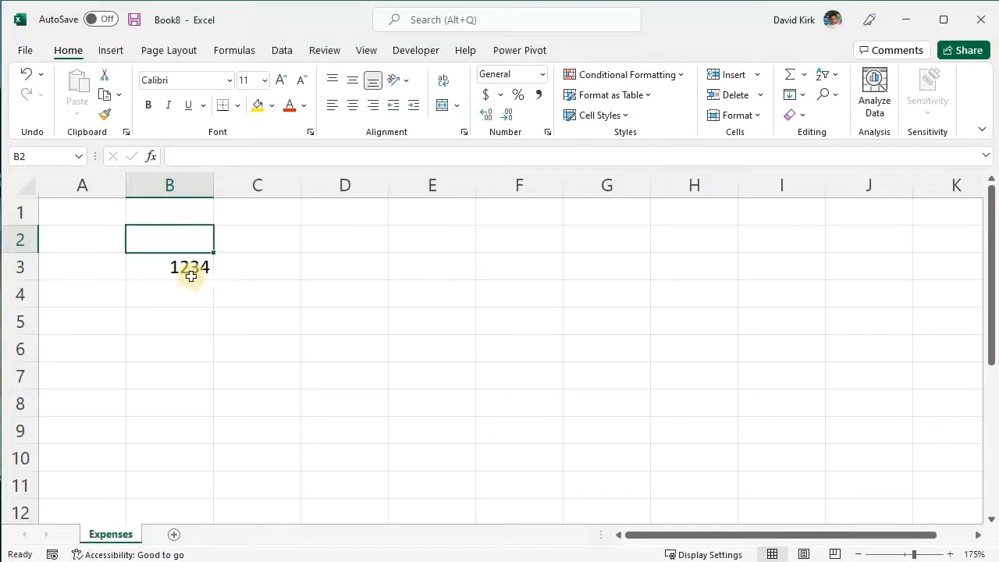
click(179, 275)
key(Delete)
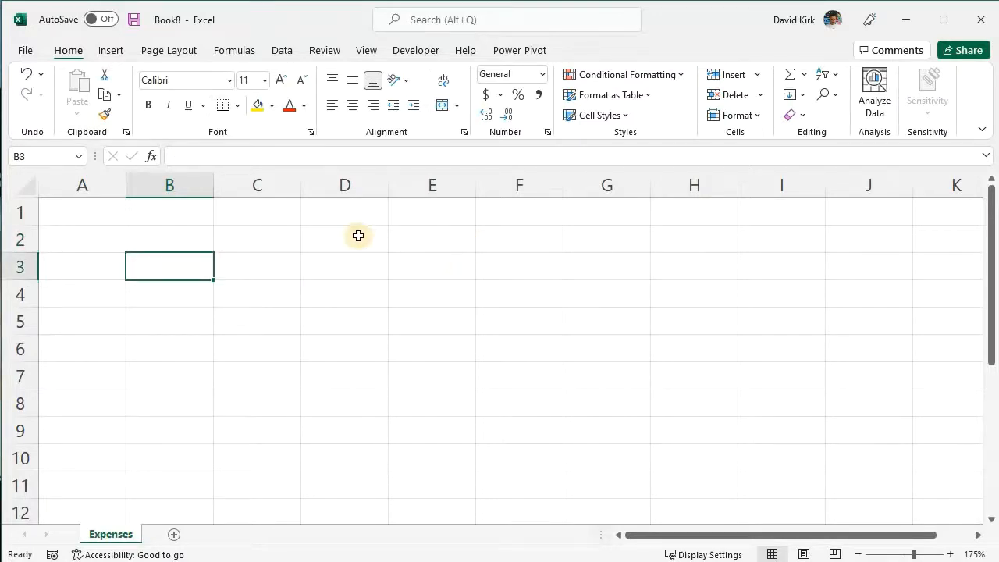
Copy the block of expense figures from the other open window and paste it into the Expenses sheet at C4:H8
click(180, 246)
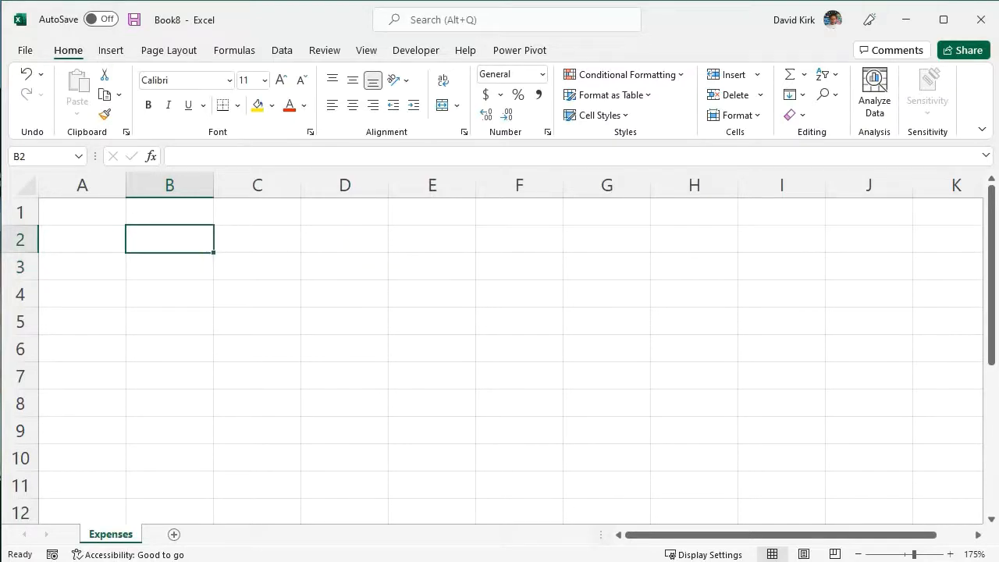
key(alt+Tab)
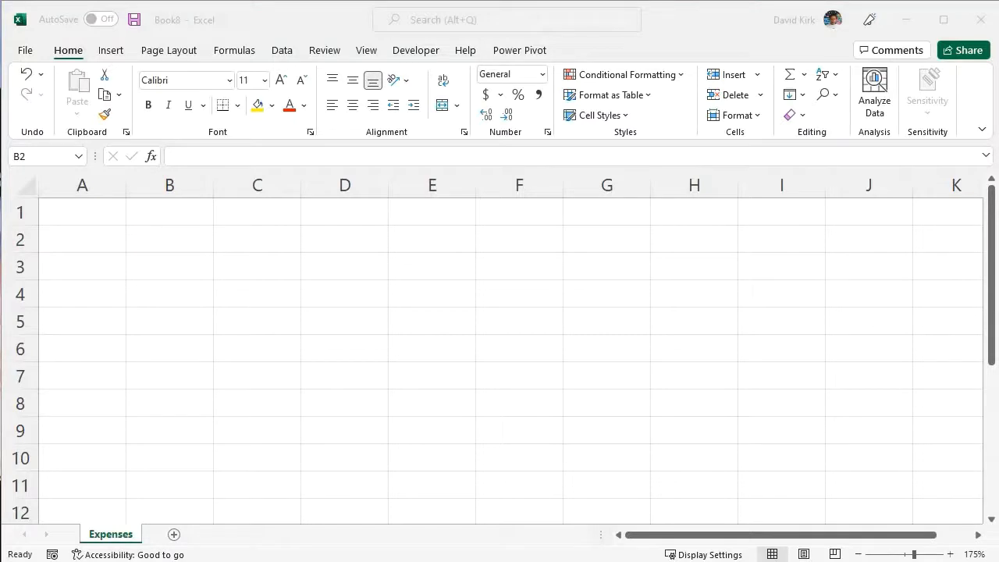
key(ctrl+c)
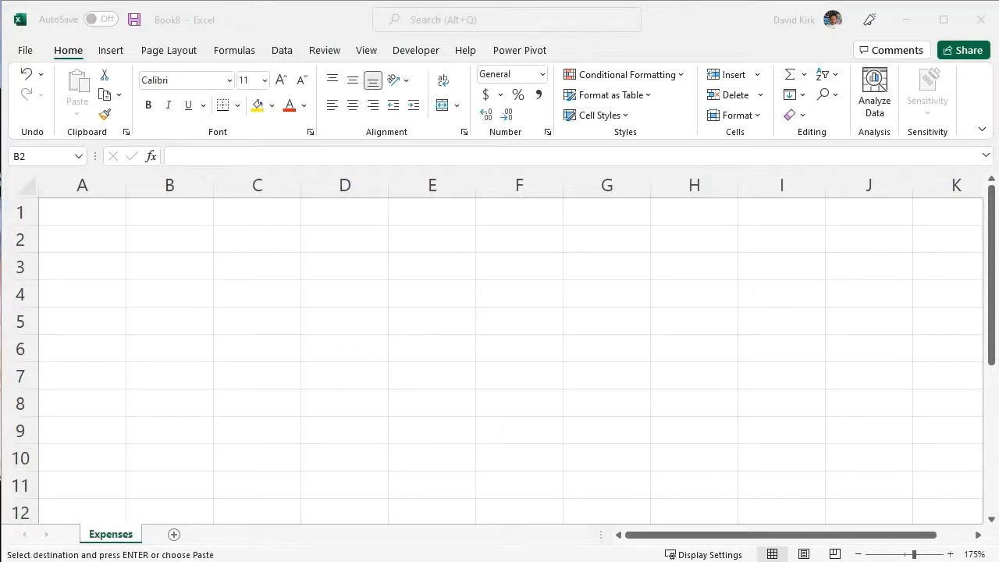
click(225, 289)
click(234, 290)
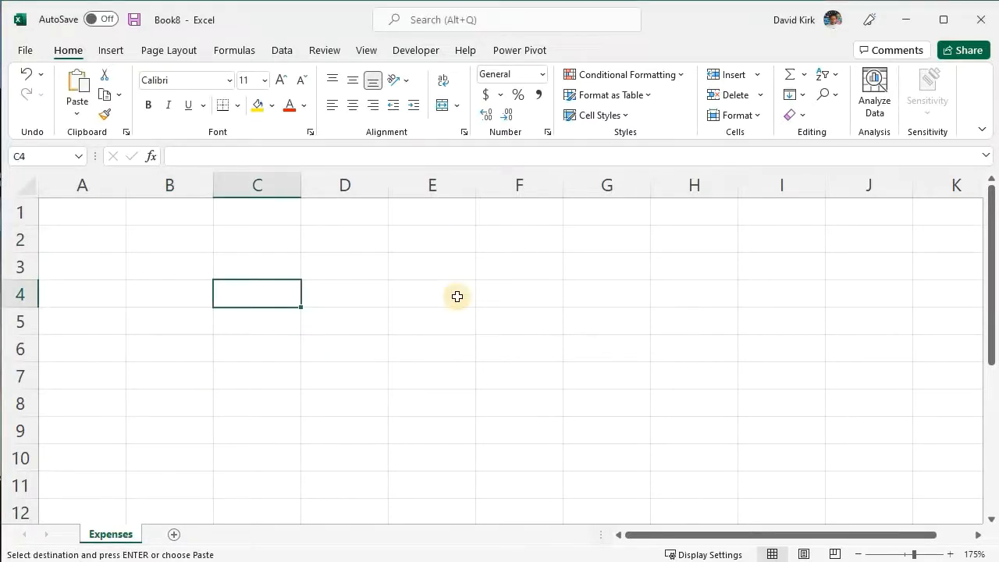
key(ctrl+v)
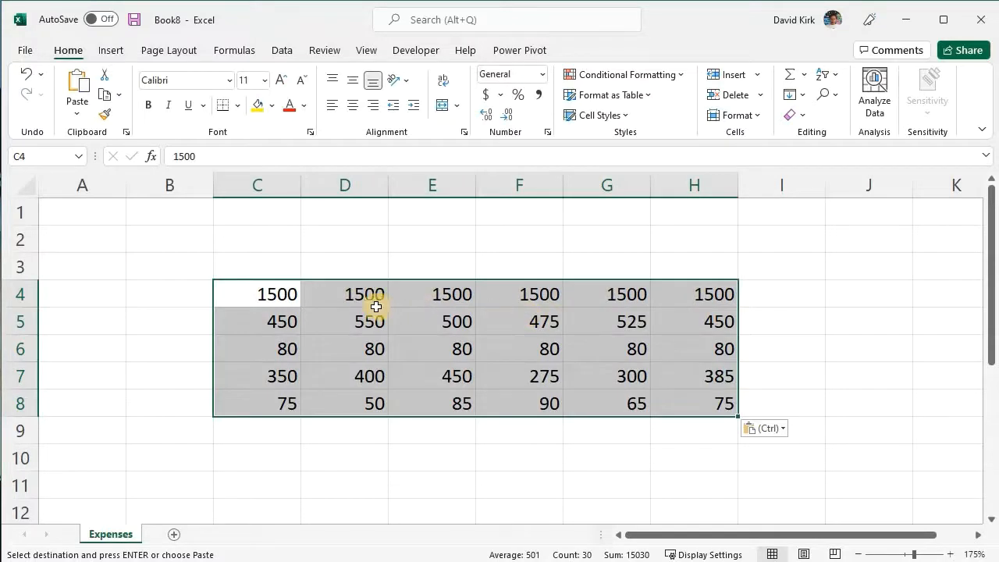
click(778, 306)
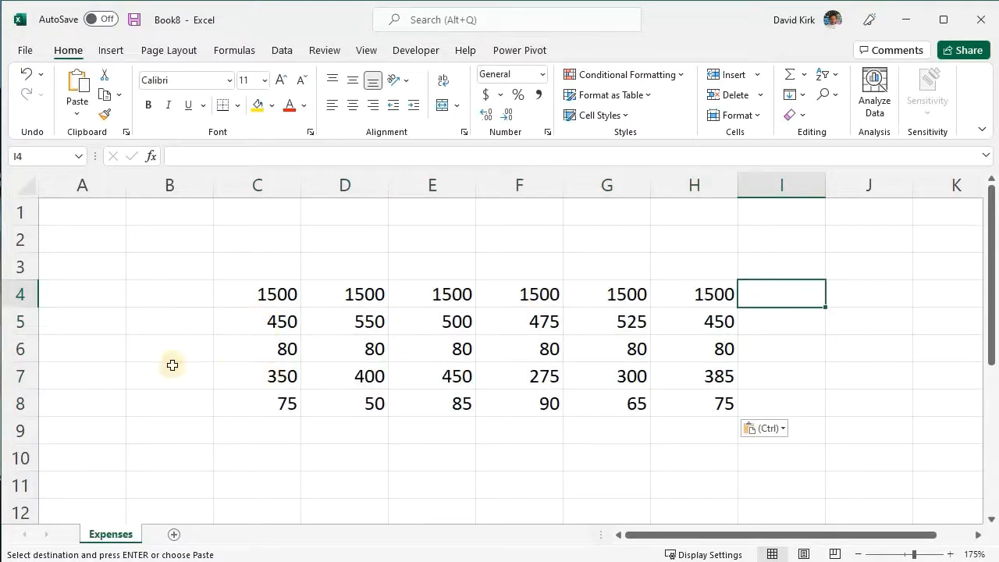
Enter Jan in cell C3 and autofill the month headings across to Jun in H3
click(242, 265)
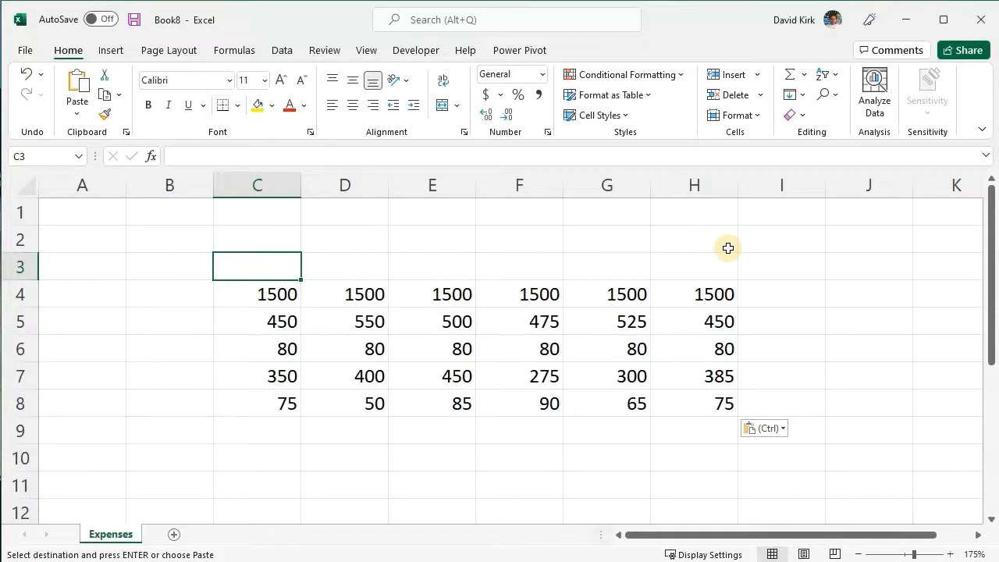
text(Jan)
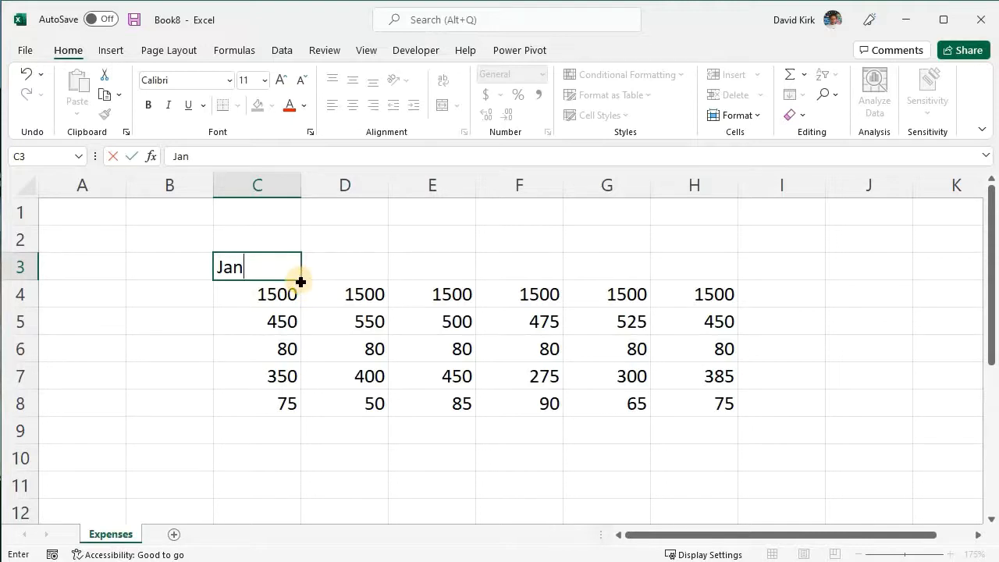
drag(301, 281, 701, 274)
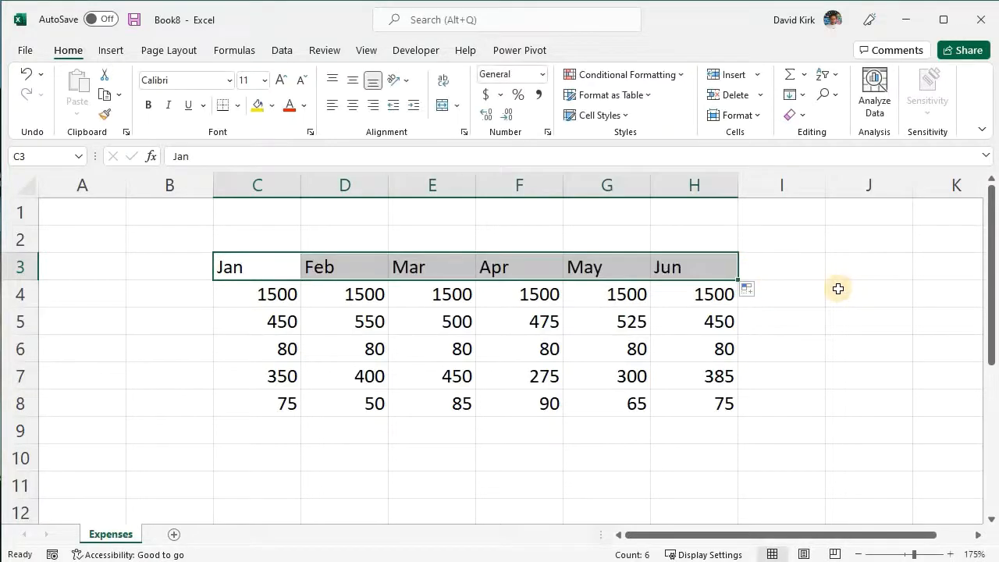
click(838, 287)
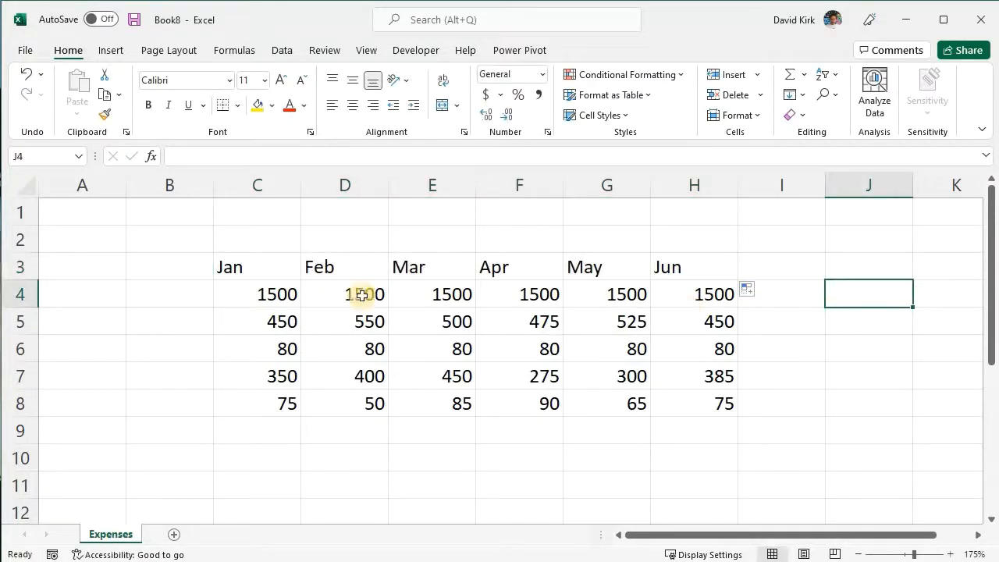
Enter Expense 1 in cell B4 and autofill the row labels down to Expense 5 in B8
click(175, 301)
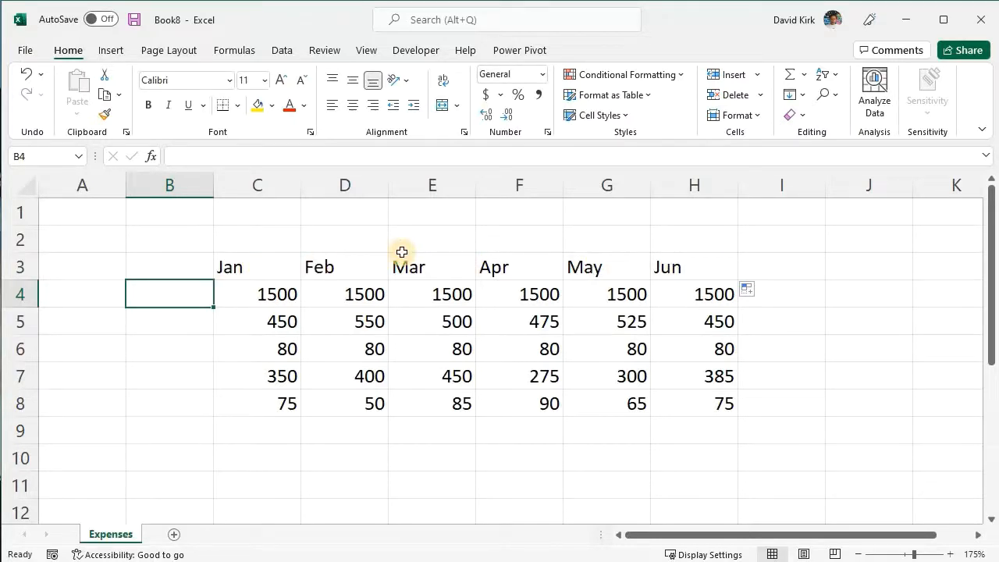
text(Expense)
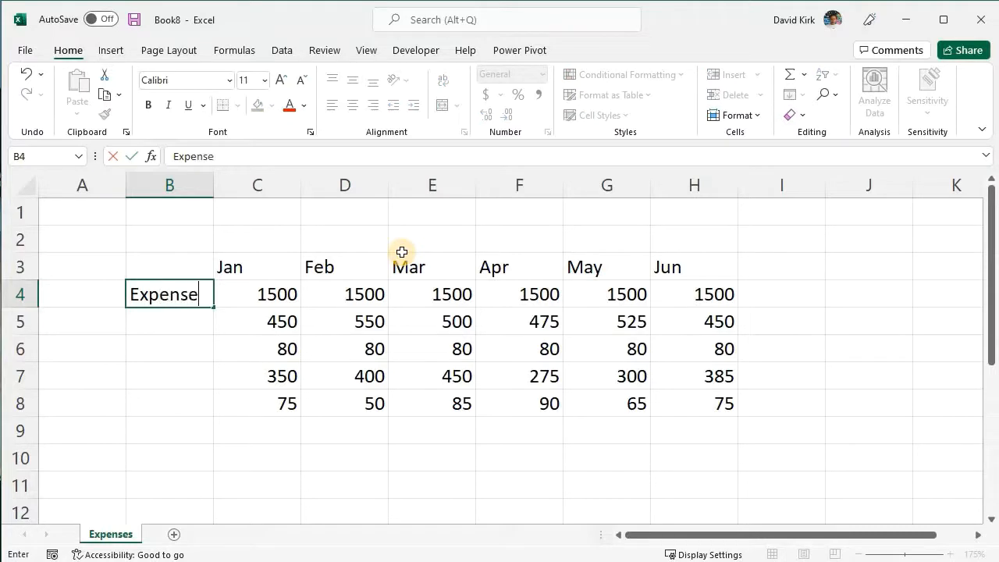
text( 1)
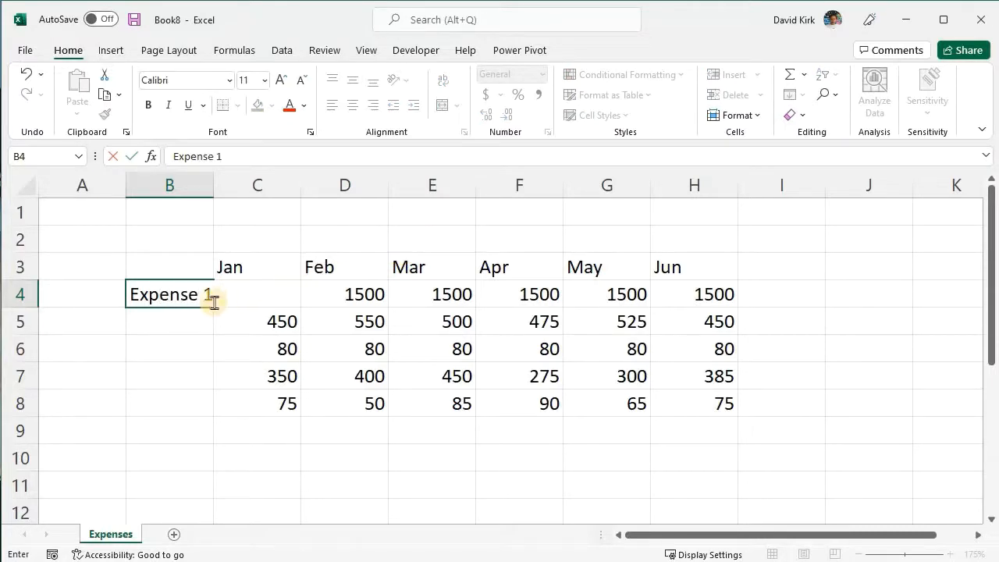
drag(214, 307, 223, 406)
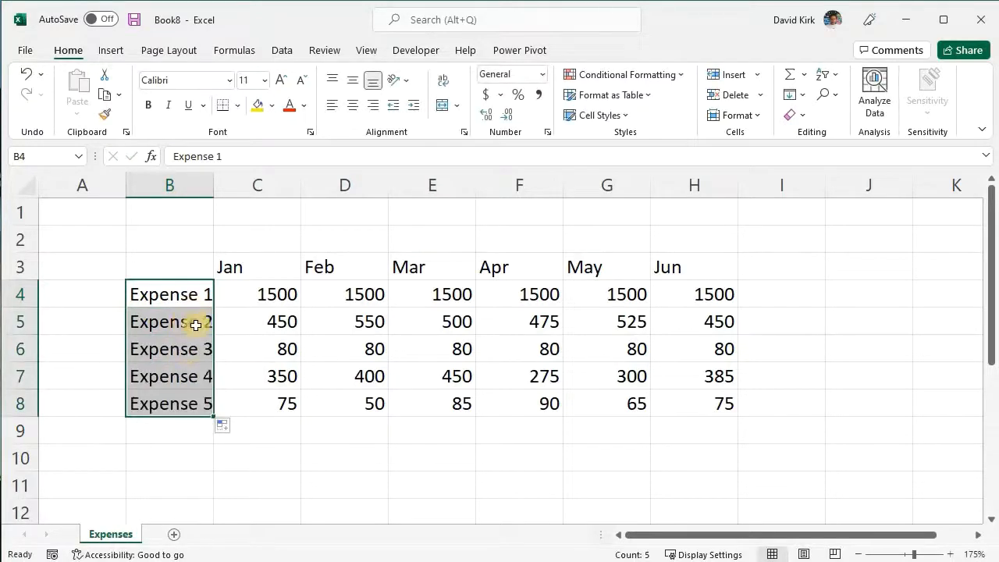
click(316, 325)
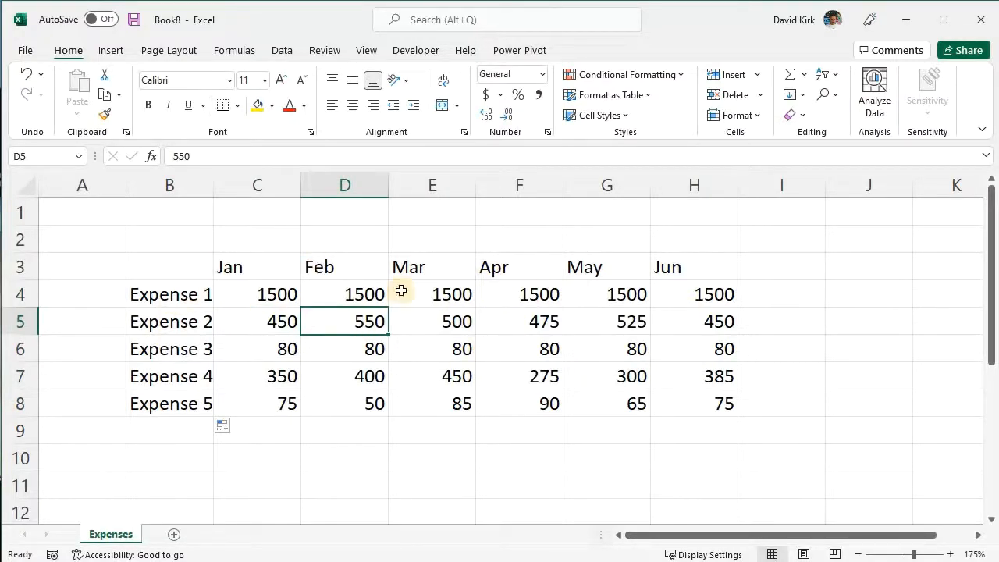
Select the corner cells B4, B8, H8 and H4 of the expense data in turn, finishing back at B4
click(169, 293)
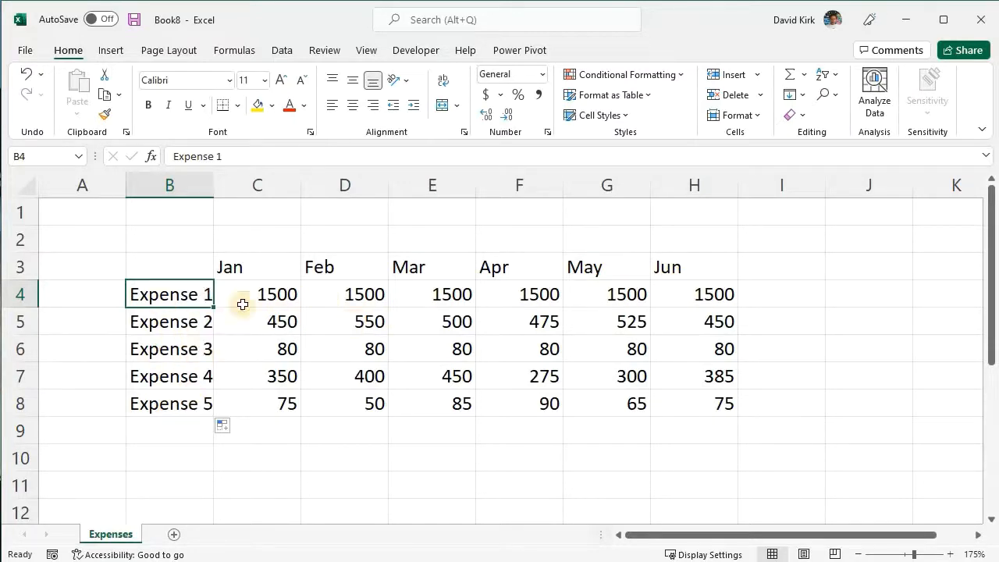
click(178, 398)
click(676, 398)
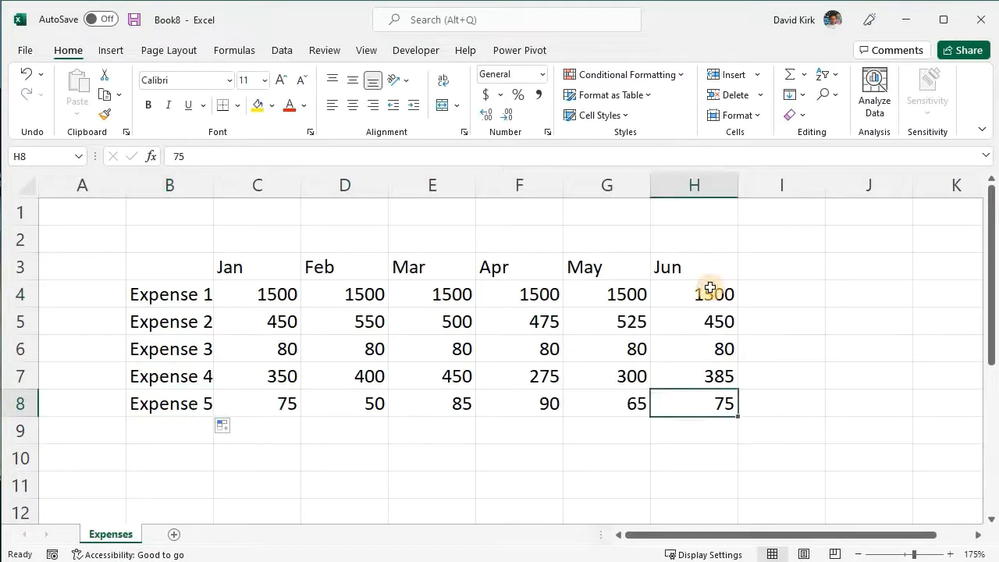
click(709, 292)
click(130, 290)
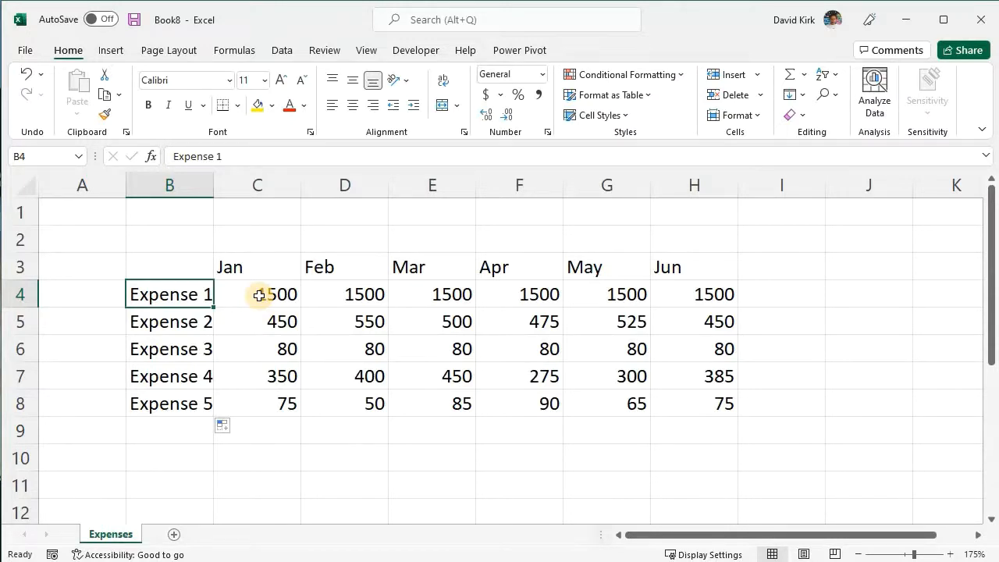
Jump along the edges of the expense data from B4 to H4, H8, B8 and back to B4
key(ctrl+Right)
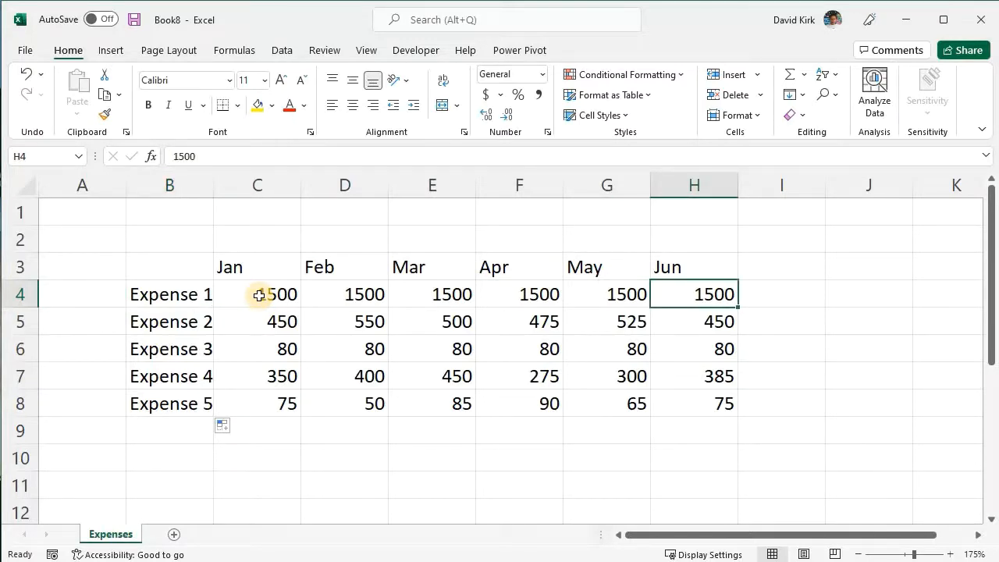
key(ctrl+Down)
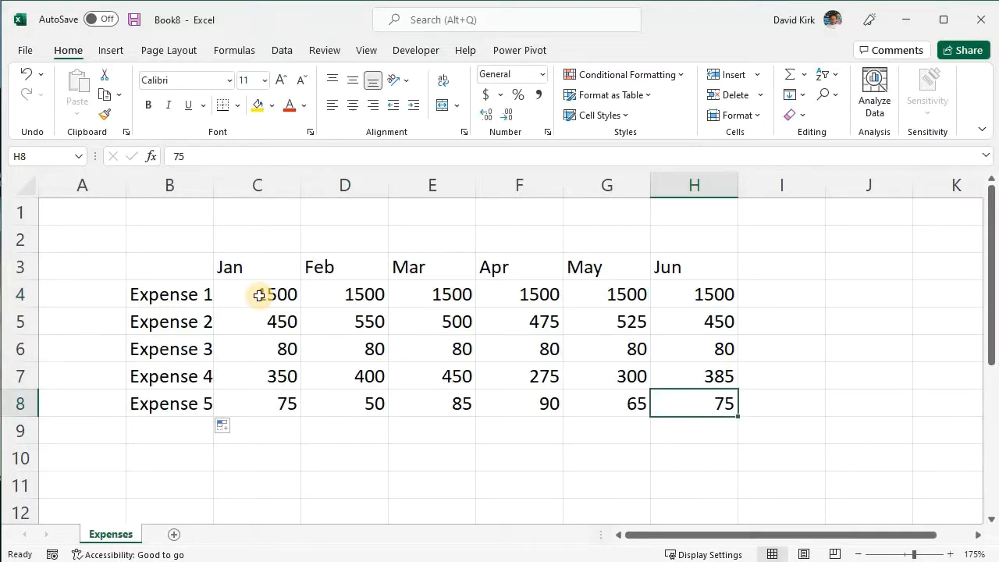
key(ctrl+Left)
key(ctrl+Up)
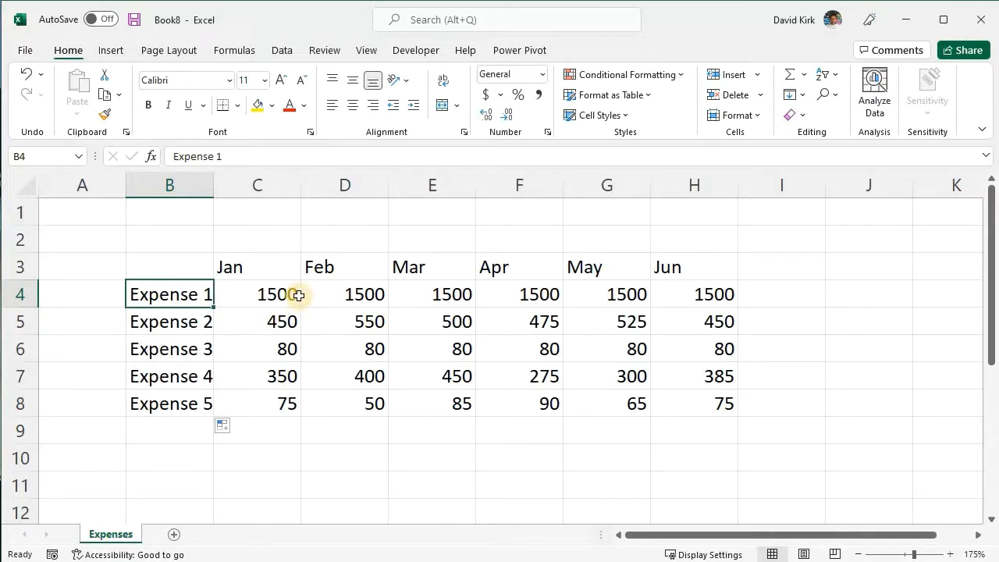
Select the range C4:F7, clear that selection, and select B4:F7 by extending from cell B4
drag(259, 292, 540, 372)
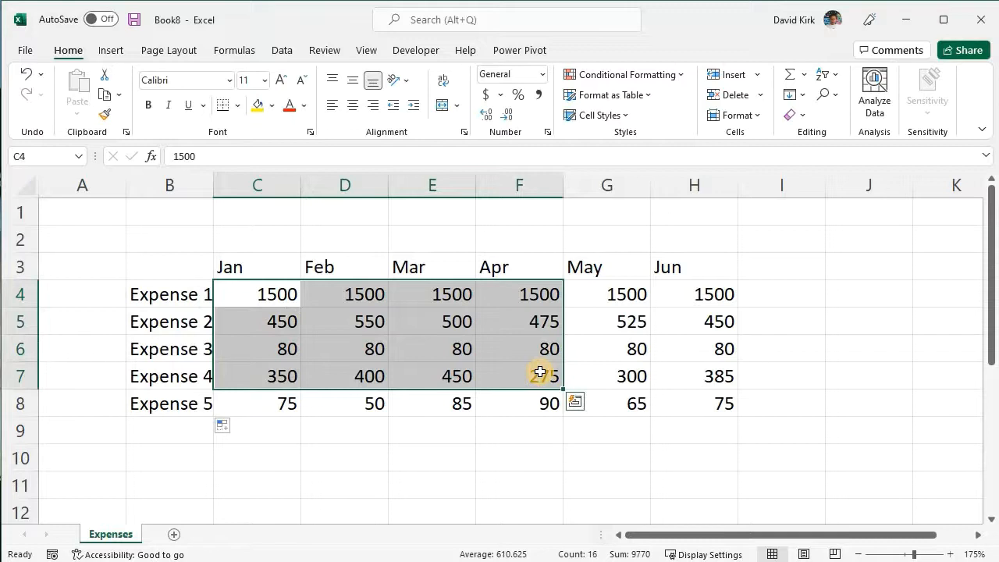
click(585, 321)
click(197, 294)
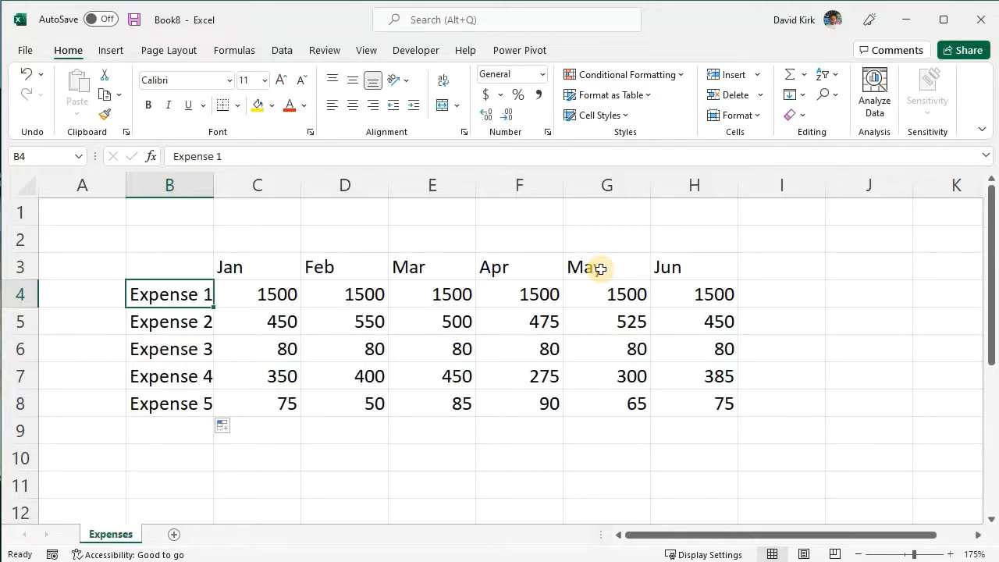
key(shift+Right)
key(shift+Right)
key(shift+Right)
key(shift+Right)
key(shift+Down)
key(shift+Down)
key(shift+Down)
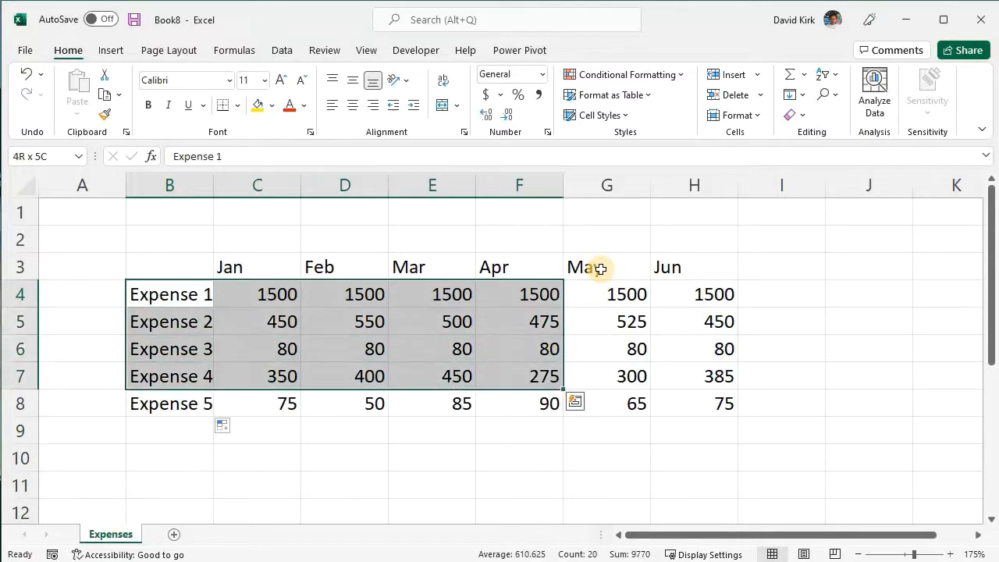
Widen the selection to column H, shrink it back to column B, and return to the single cell B4
key(shift+Right)
key(shift+Right)
key(shift+Left)
key(shift+Left)
key(shift+Left)
key(shift+Left)
key(shift+Left)
key(shift+Left)
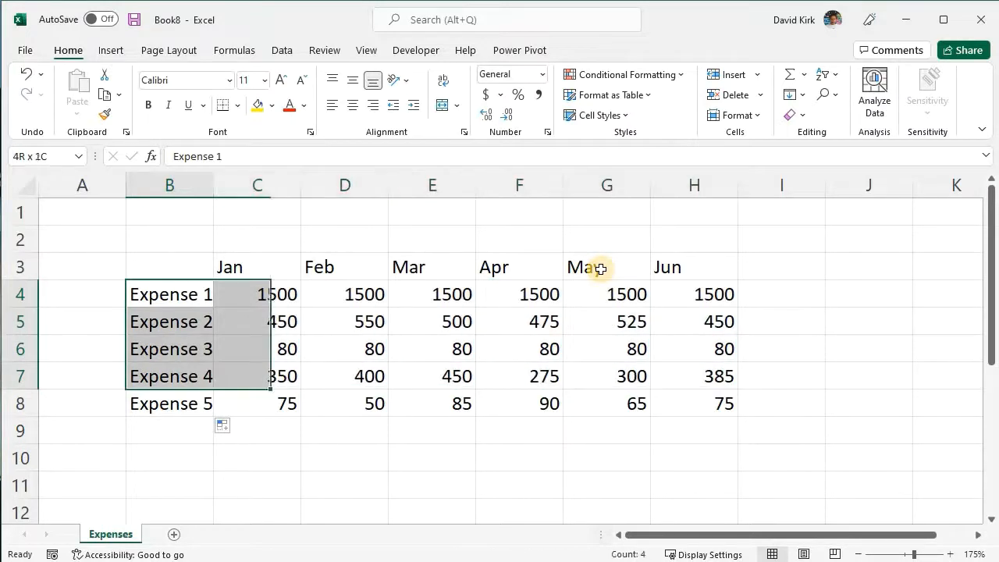
key(shift+Left)
key(shift+Left)
key(shift+Right)
key(Up)
key(Up)
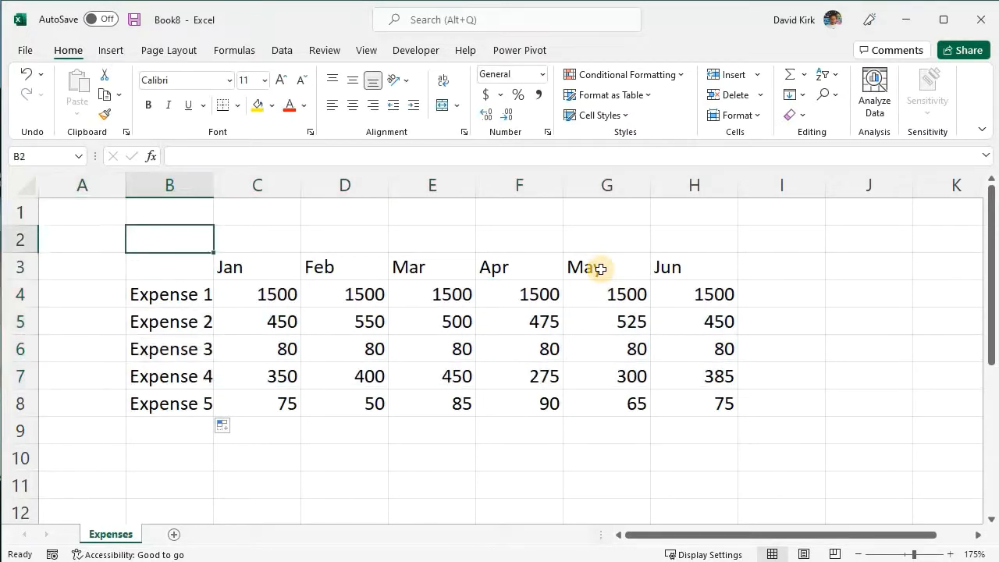
key(Down)
key(Down)
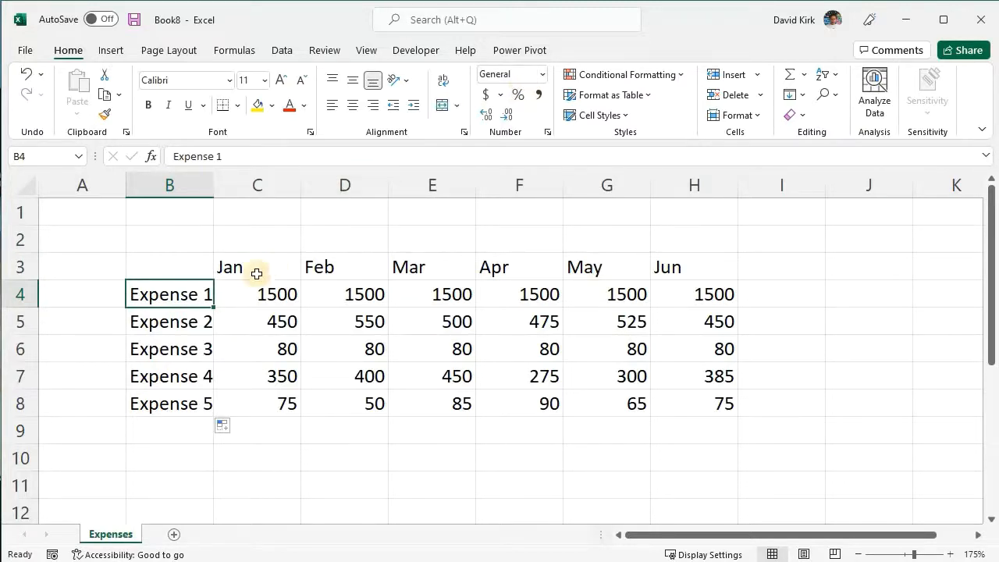
Select the Expense 1 row B4:H4, deselect it, and extend the selection from B4 across and down to H8
drag(184, 289, 695, 296)
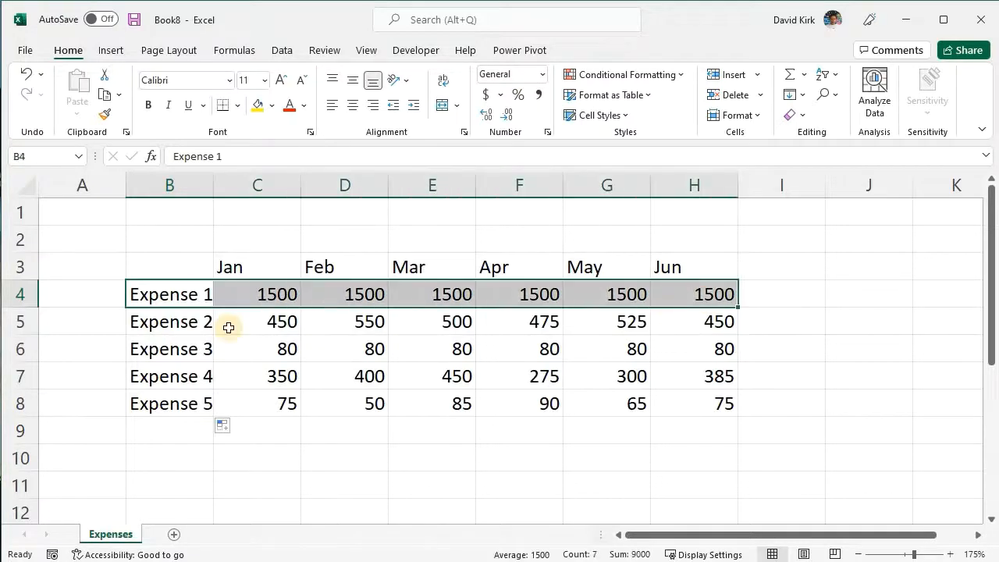
click(274, 348)
click(191, 297)
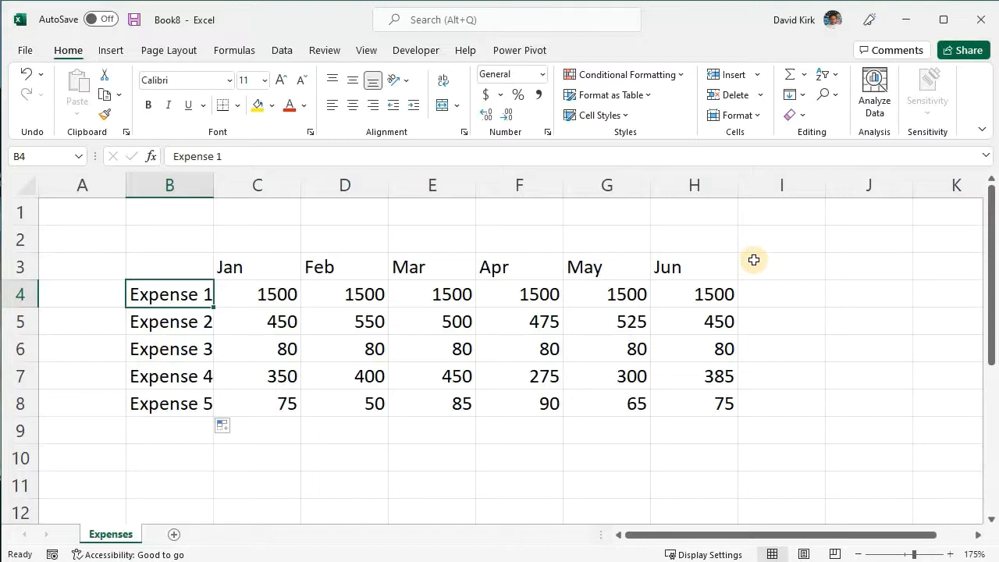
key(ctrl+shift+Right)
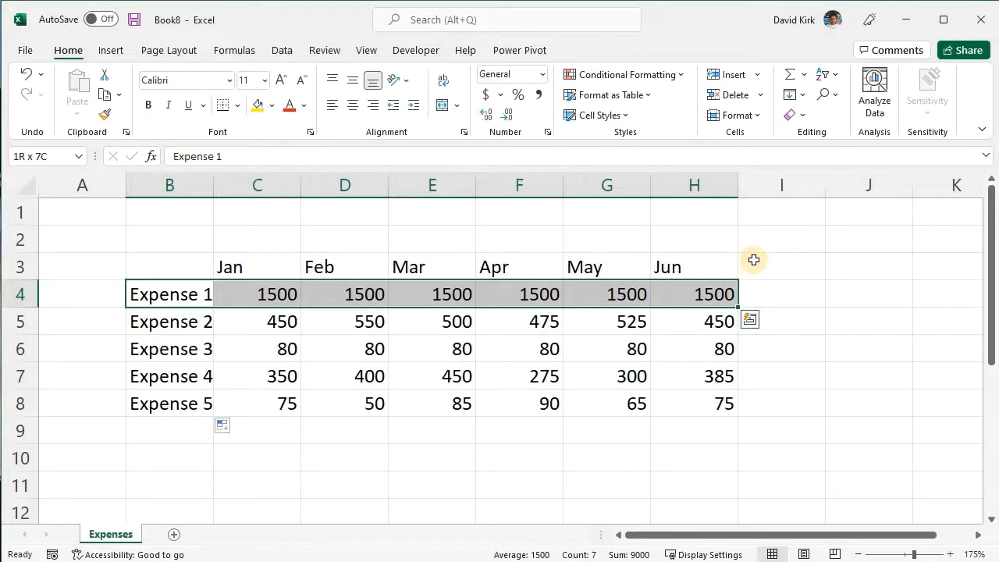
key(ctrl+shift+Down)
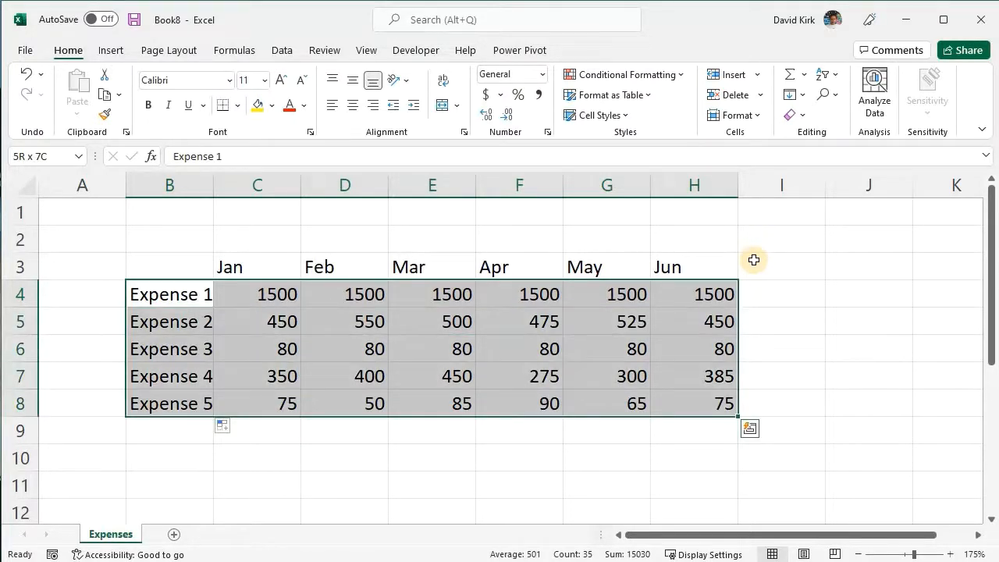
click(776, 349)
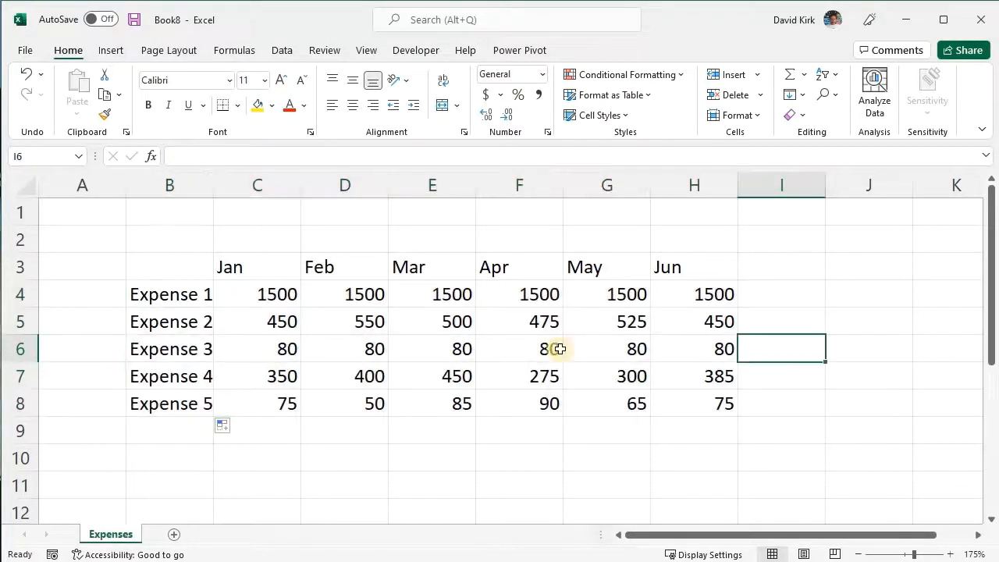
Select the whole data region B3:H8 starting from cell E6, and clear the selection
click(434, 344)
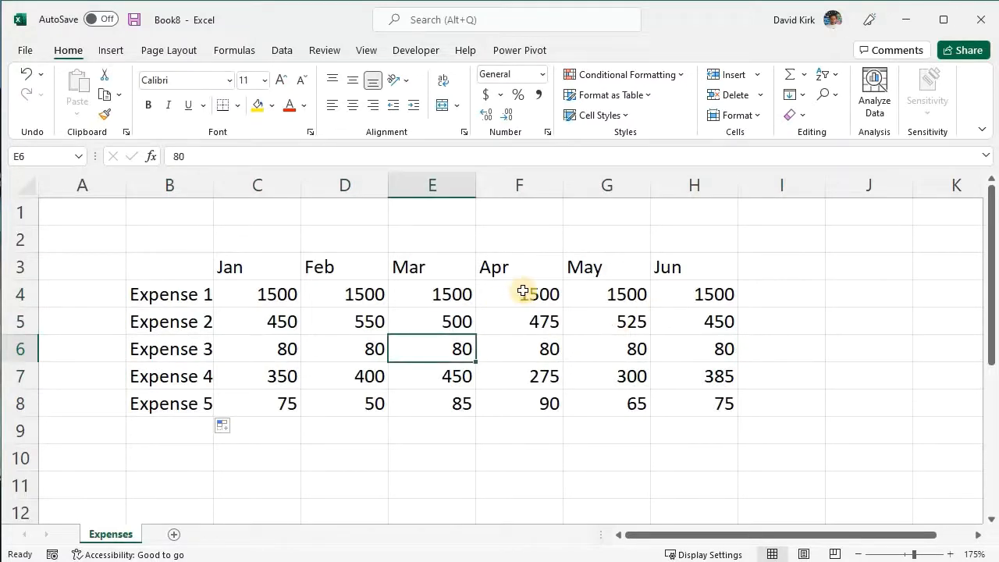
key(ctrl+a)
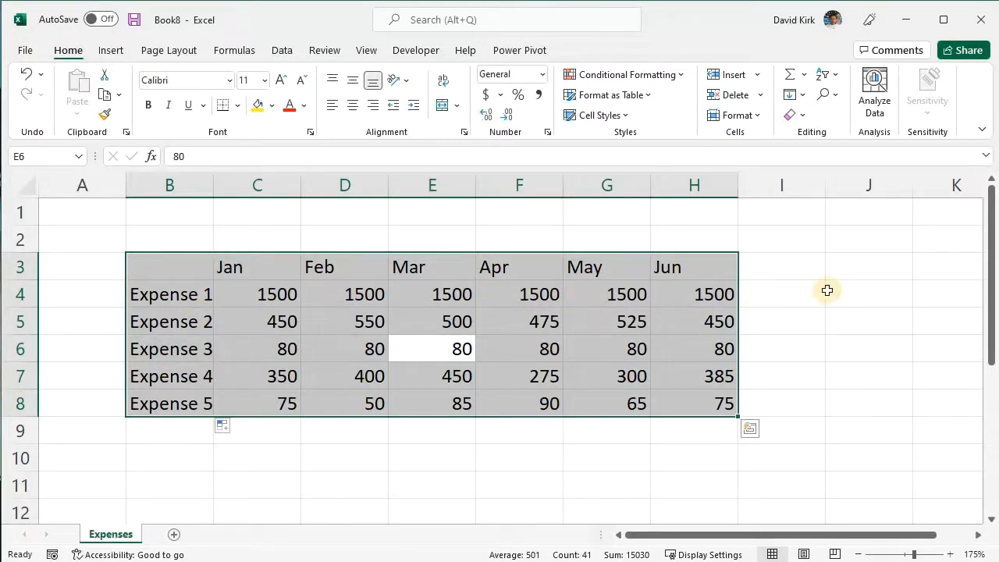
click(827, 291)
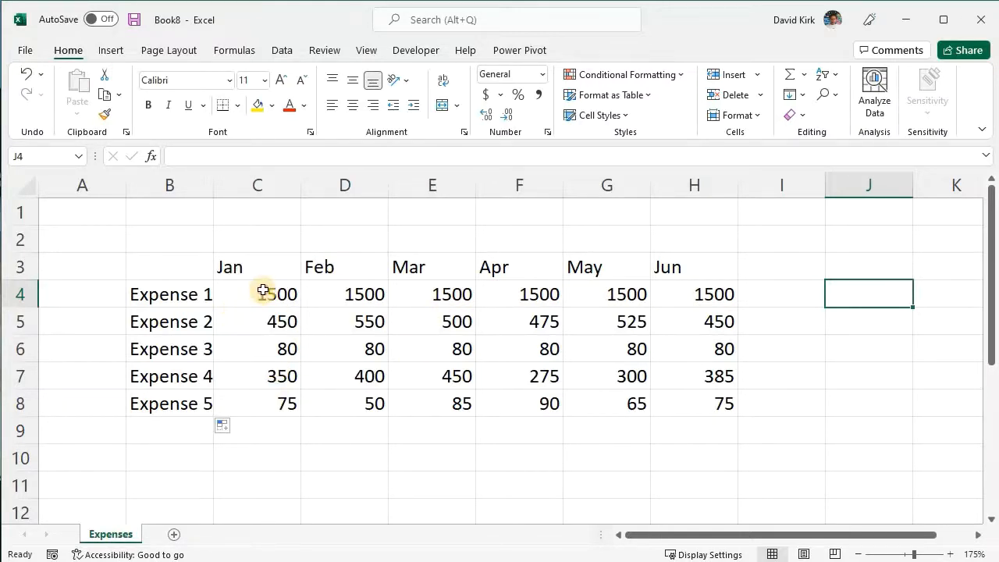
Select the non-adjacent January and May figures C4:C8 and G4:G8 together, and clear the selection
drag(263, 290, 268, 400)
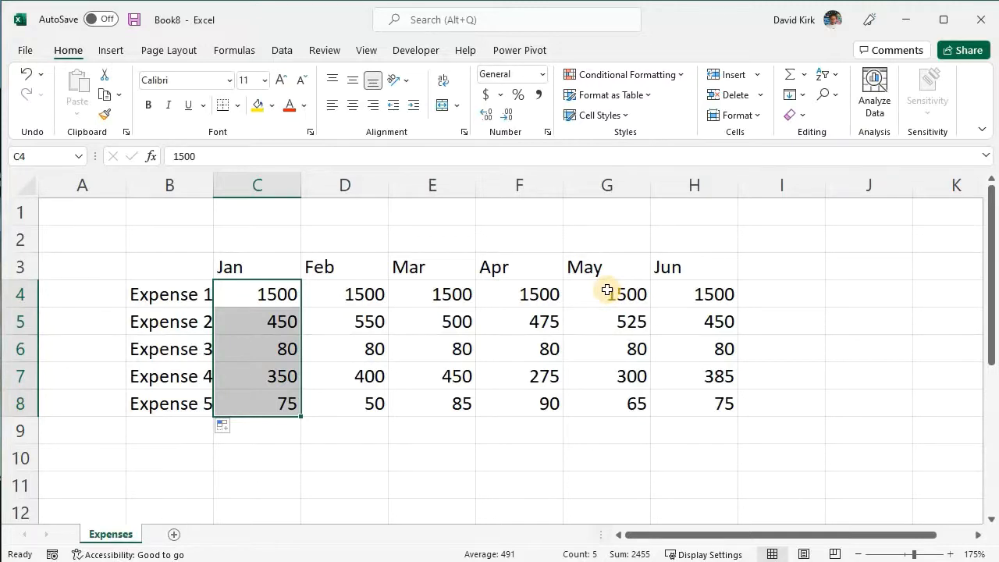
drag(607, 290, 605, 401)
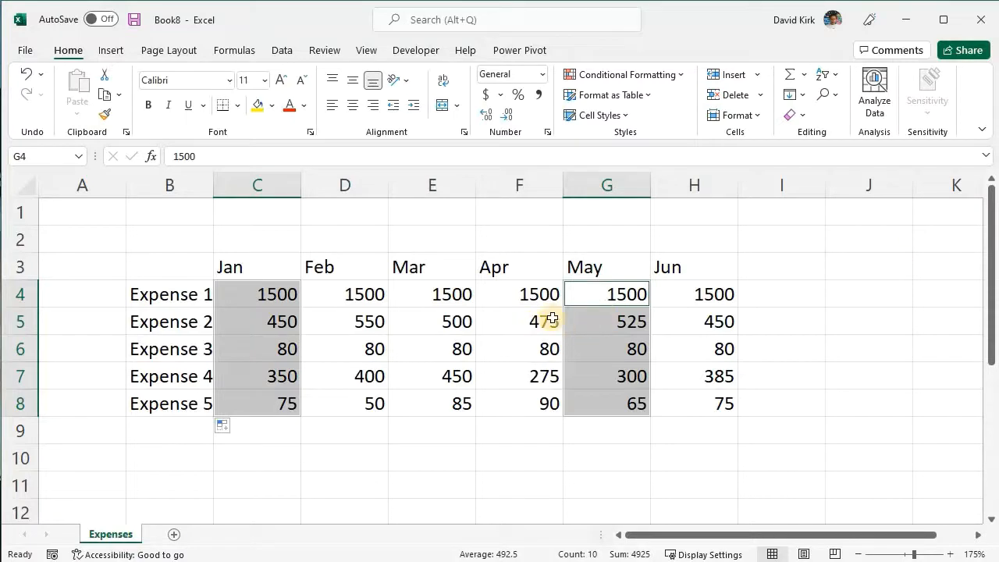
click(854, 300)
Select the January to May figures of Expense 1 and Expense 5, C4:G4 and C8:G8, together, and clear the selection
drag(263, 294, 351, 297)
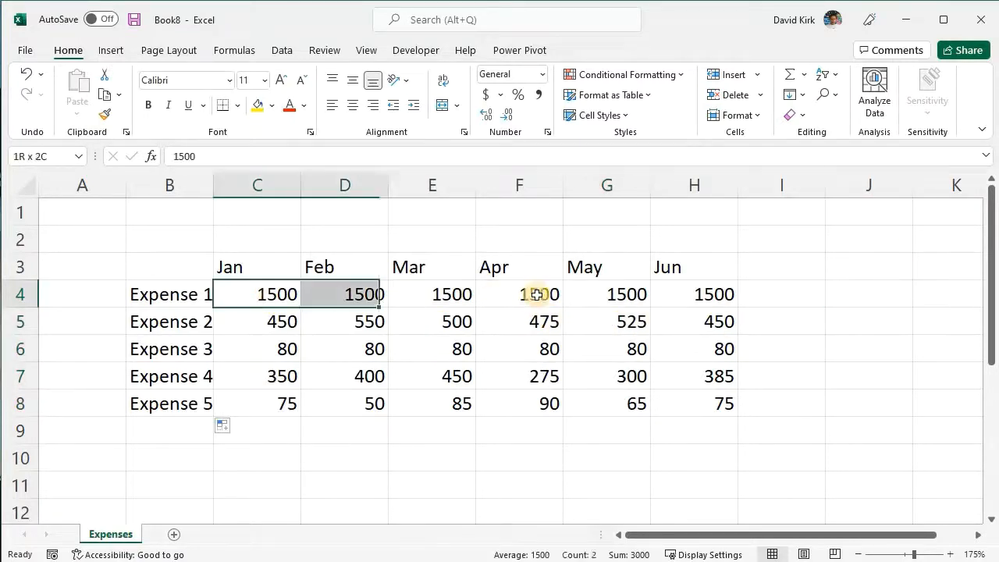
drag(536, 294, 602, 297)
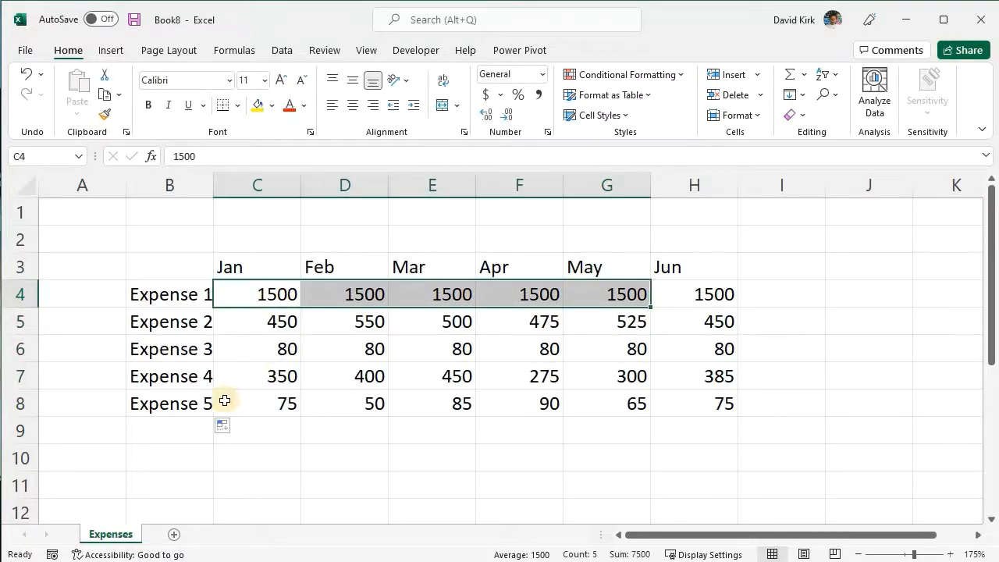
drag(274, 403, 591, 407)
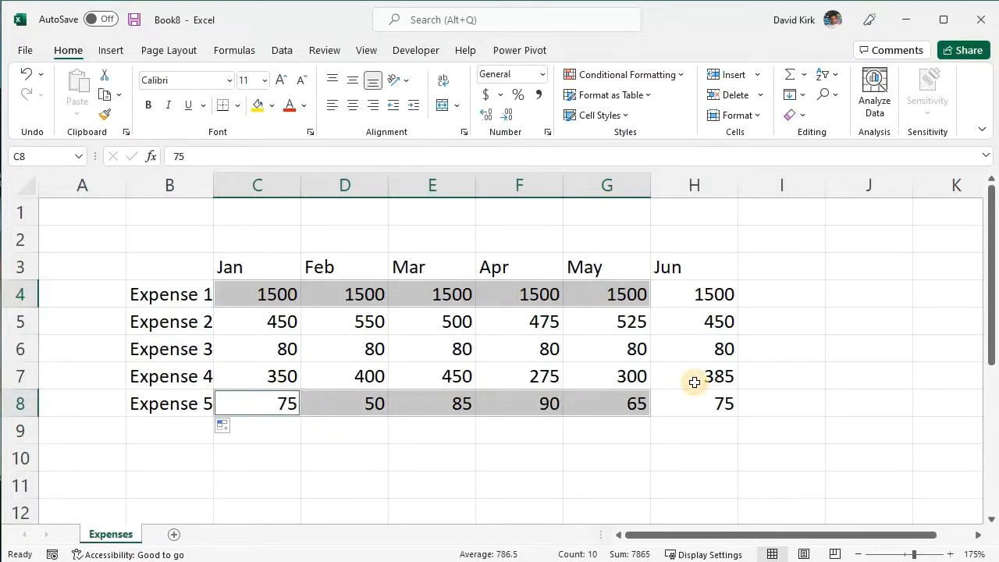
click(775, 304)
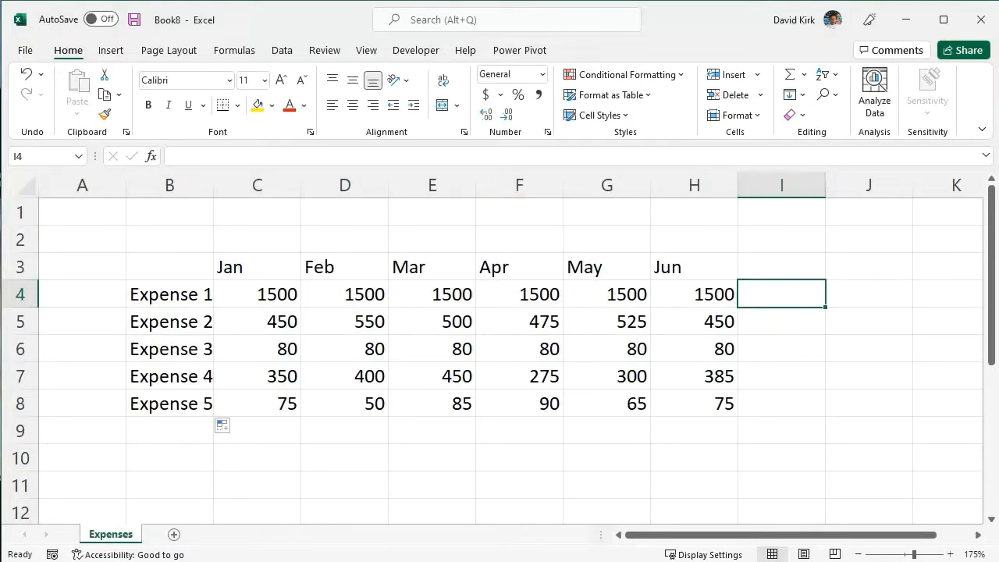
Delete the empty row 1 of the Expenses sheet
click(17, 210)
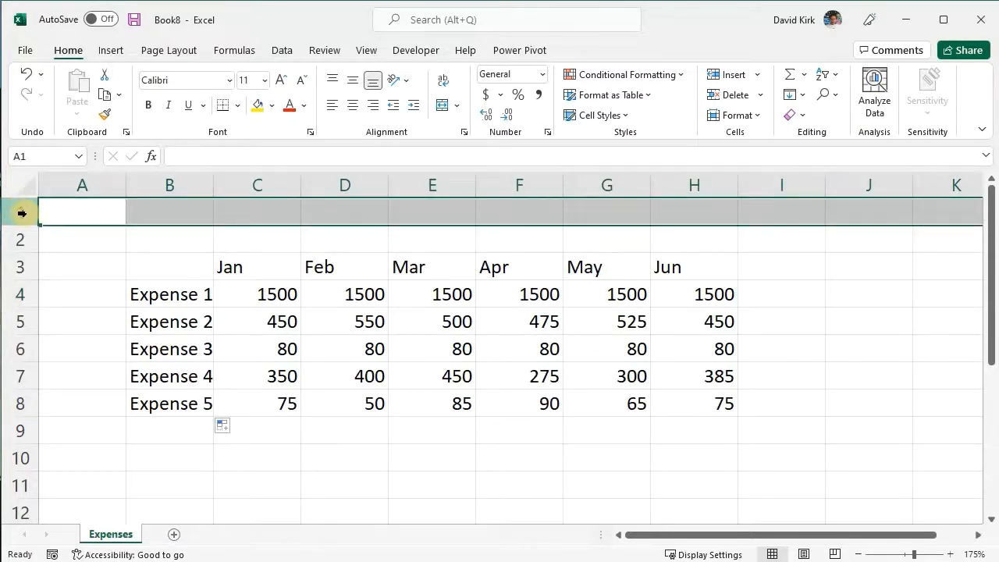
right_click(23, 213)
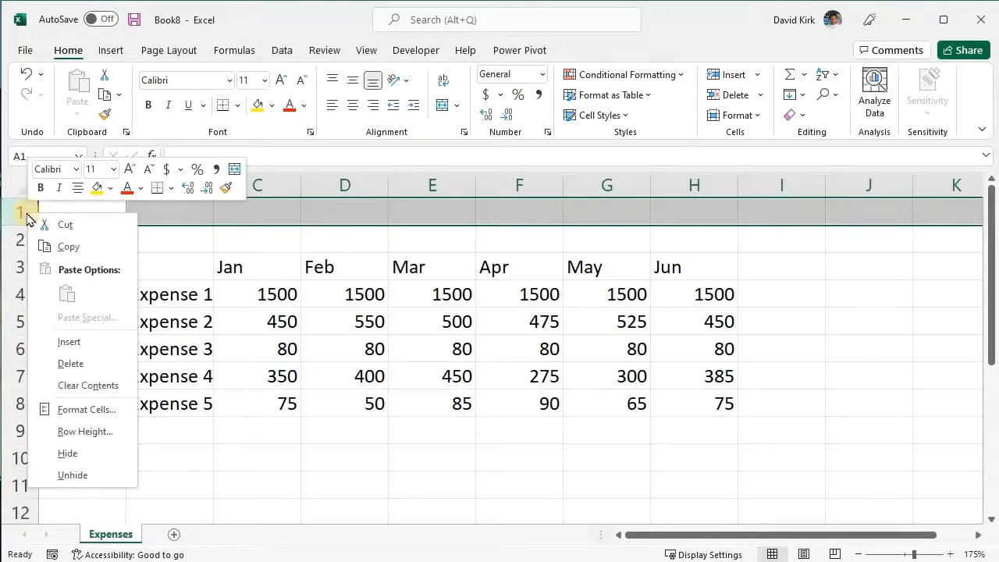
click(68, 360)
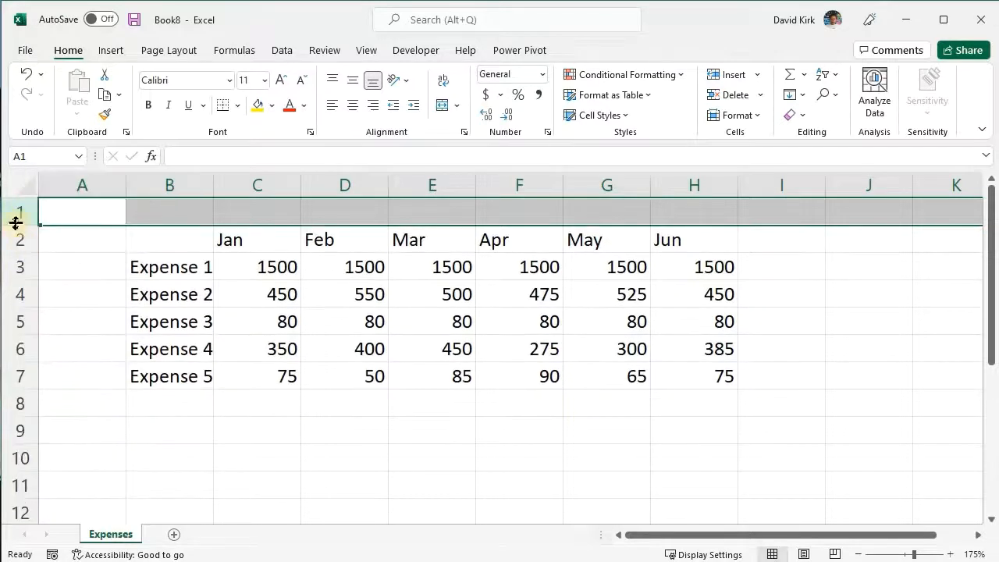
click(268, 292)
Insert a new blank column before column A of the Expenses sheet
click(82, 185)
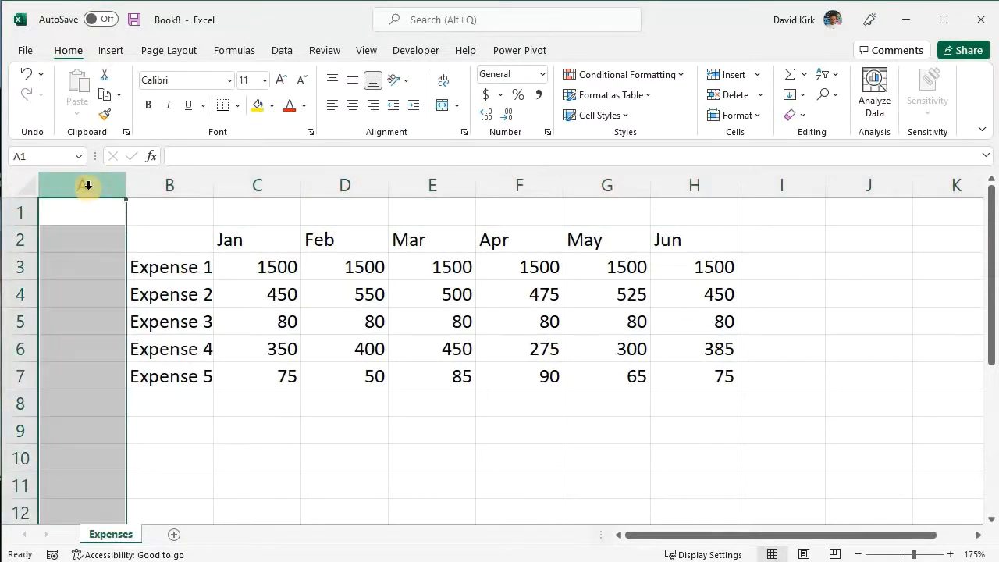
right_click(83, 185)
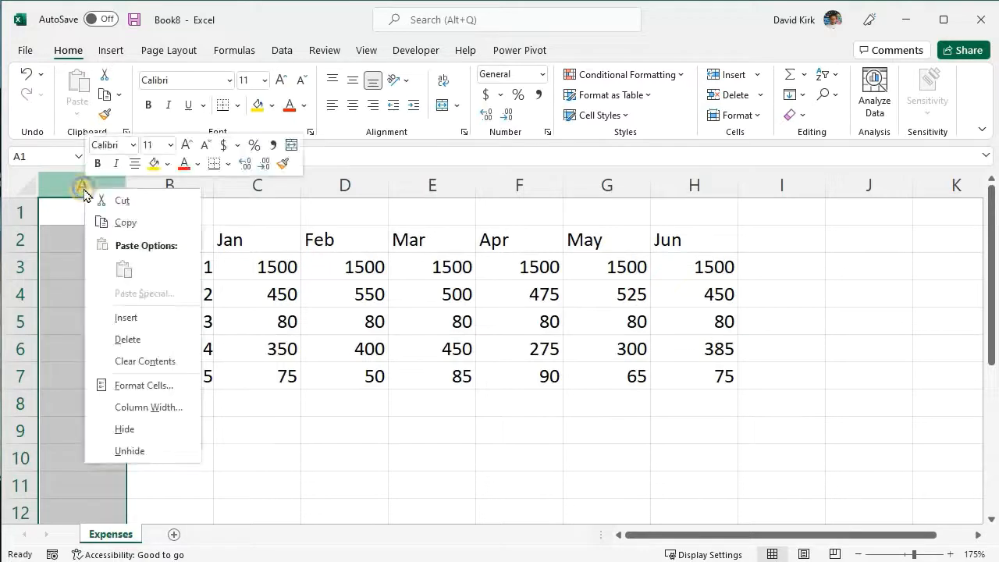
click(127, 317)
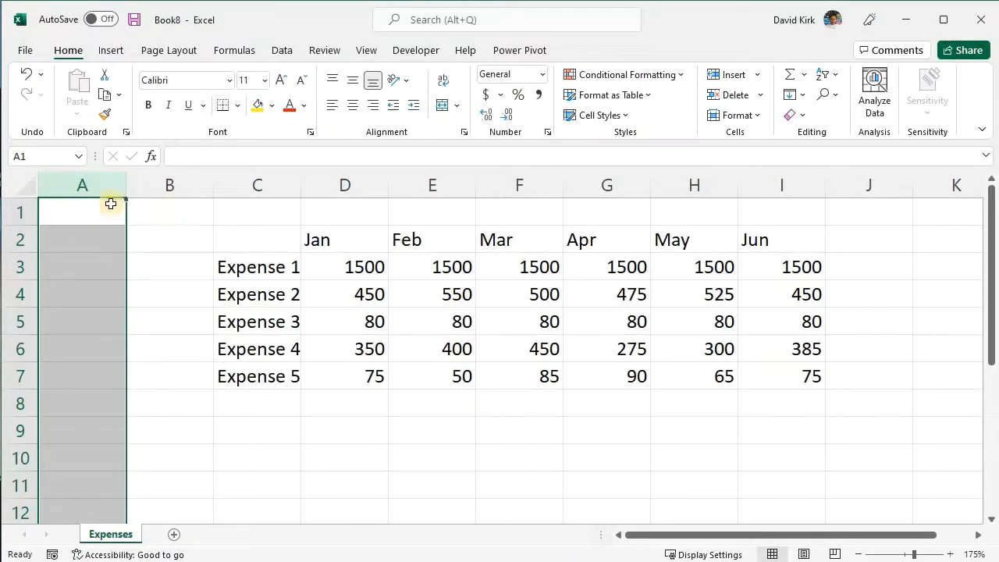
click(442, 286)
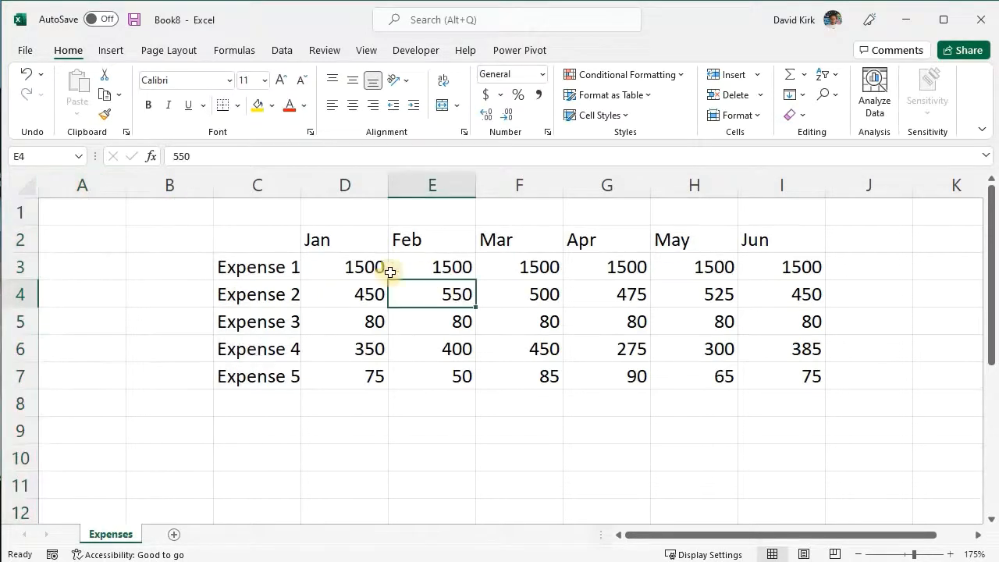
click(324, 264)
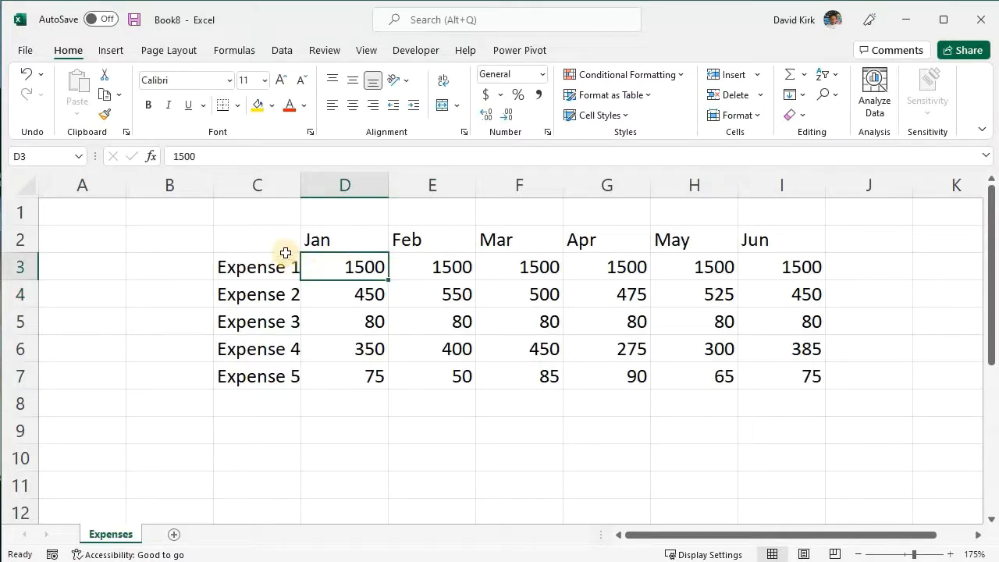
click(263, 212)
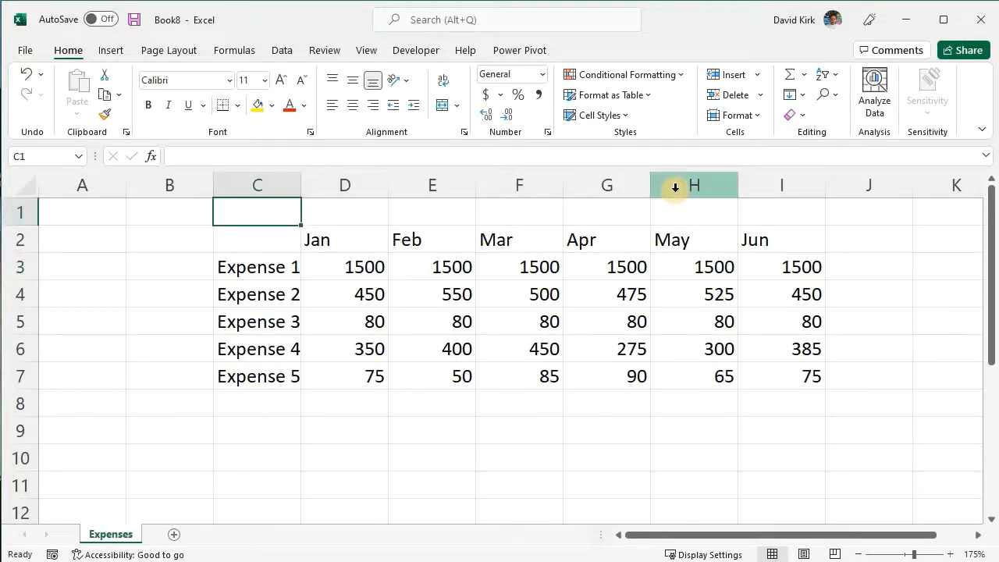
Enter the title "Expense Report" in cell C1 above the expense table and check which cell holds the overflowing text
text(Expense Report)
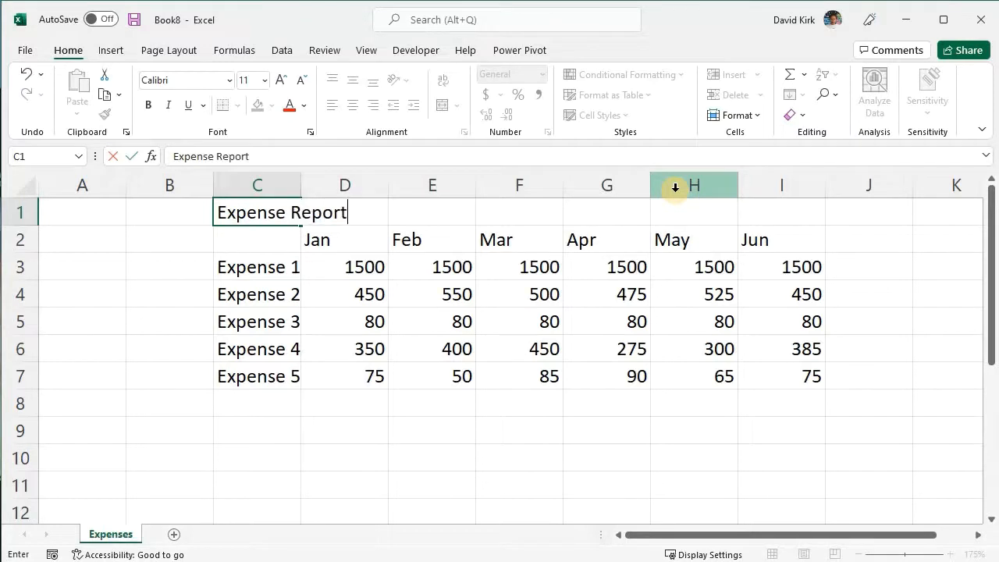
key(Return)
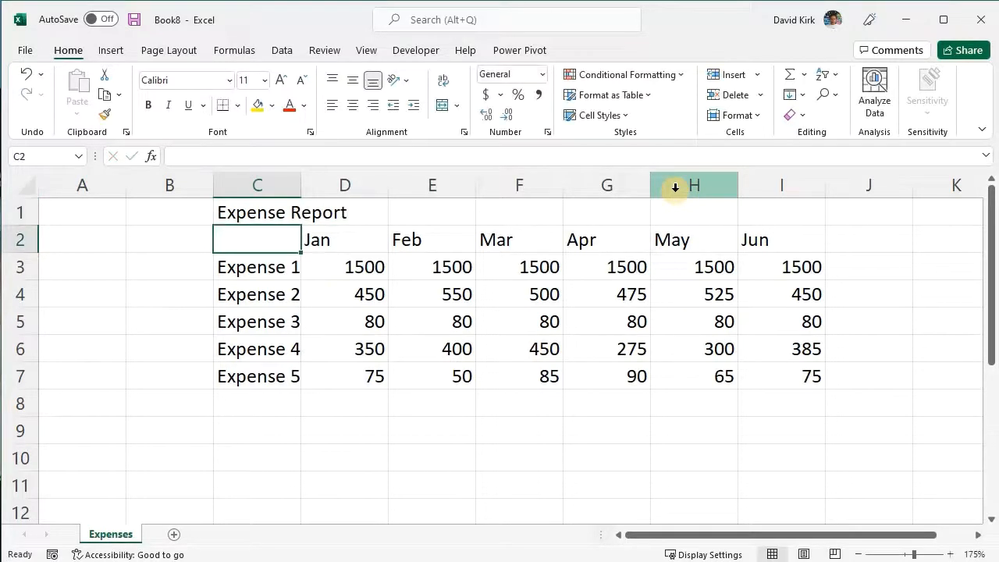
click(273, 212)
click(312, 220)
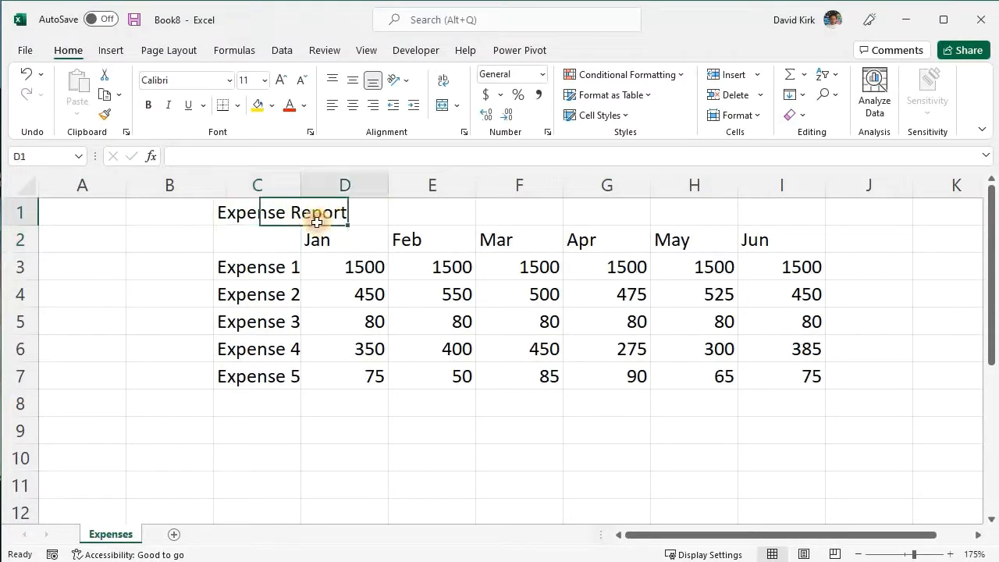
click(252, 217)
click(266, 258)
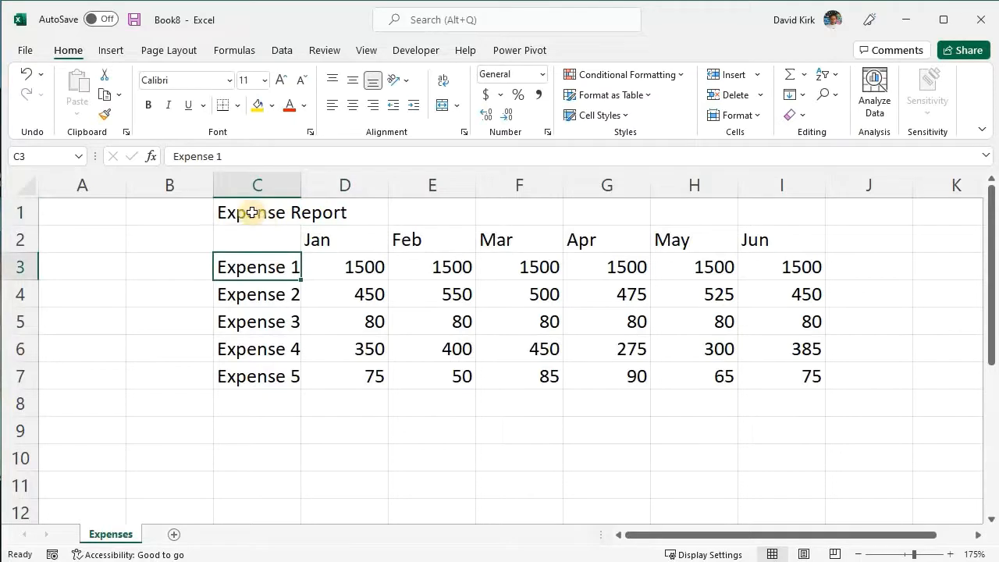
Open the title in C1 for in-cell editing, reposition the insertion point within it, and leave the text as is
click(260, 211)
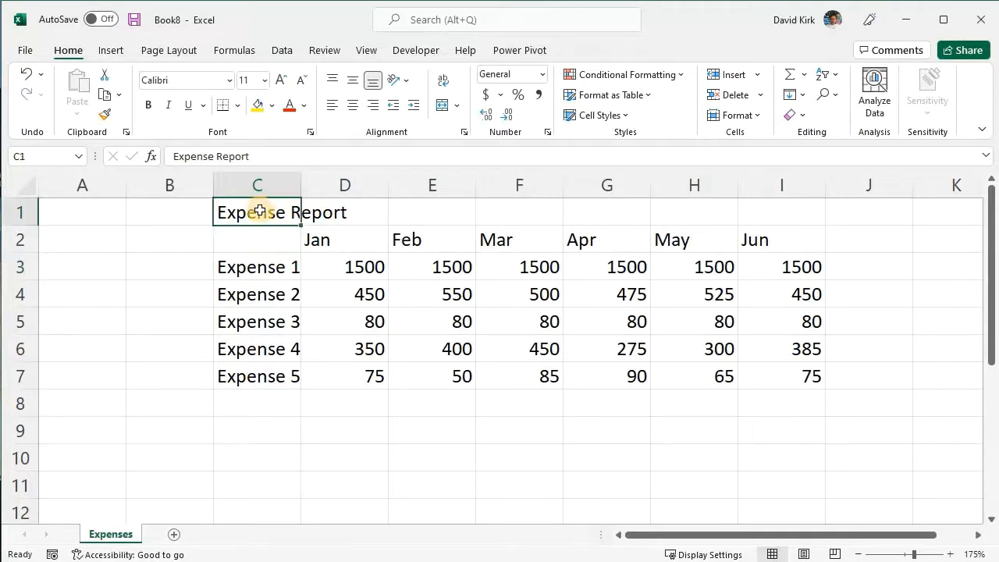
double_click(260, 212)
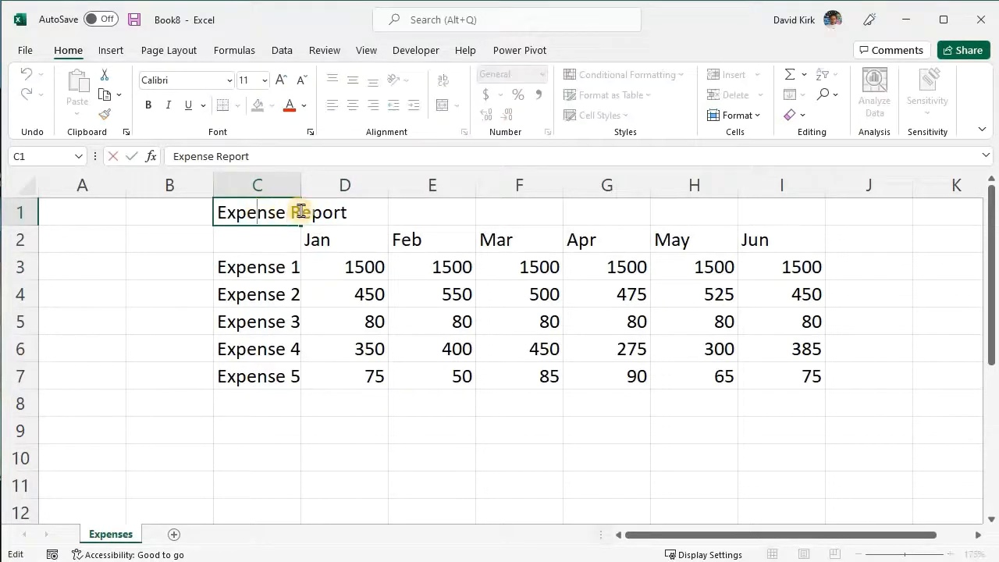
click(350, 215)
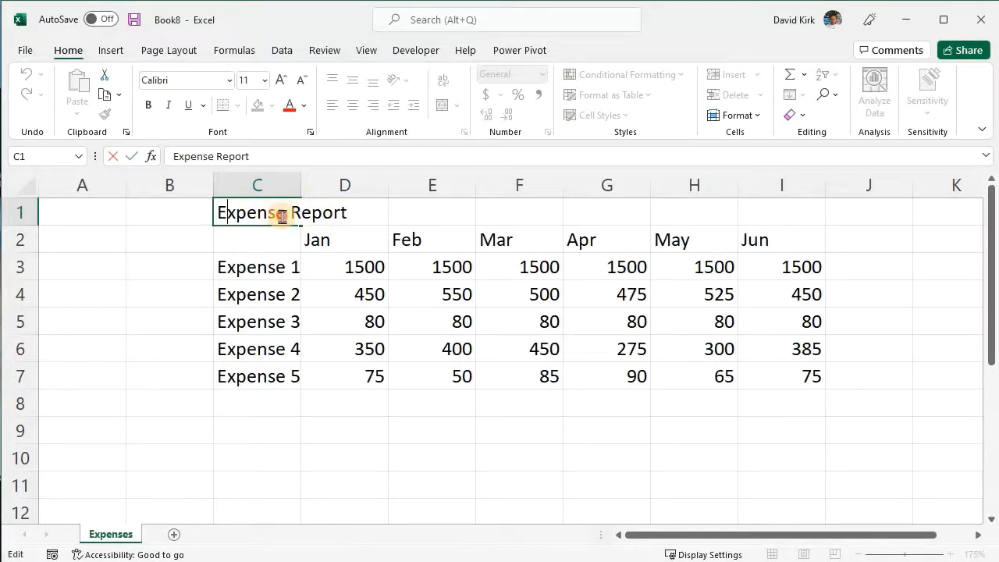
click(272, 257)
Open the C1 title for editing in the formula bar, move the insertion point through the text, and leave without editing
click(256, 216)
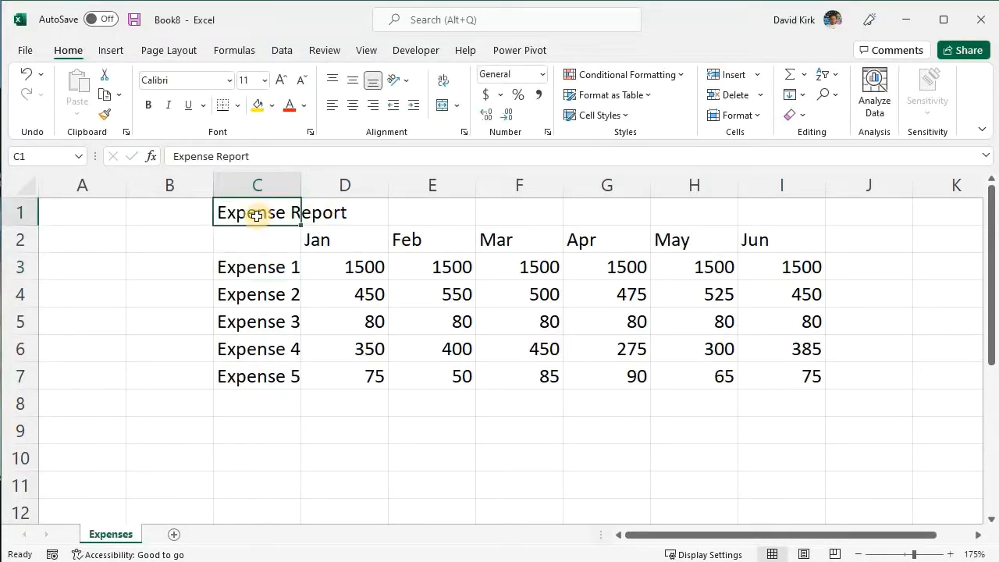
click(196, 156)
click(245, 155)
click(210, 155)
click(244, 155)
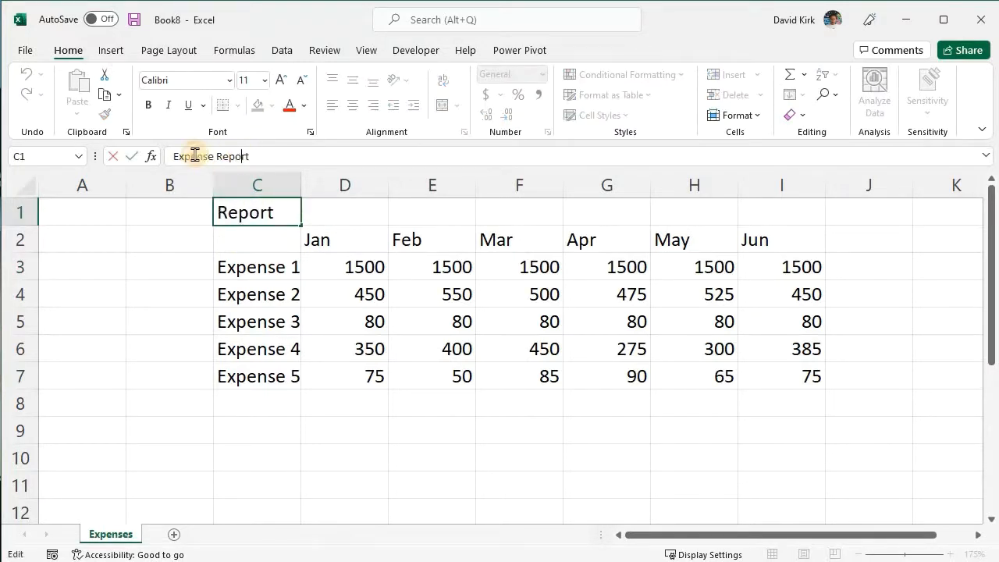
click(195, 154)
click(268, 265)
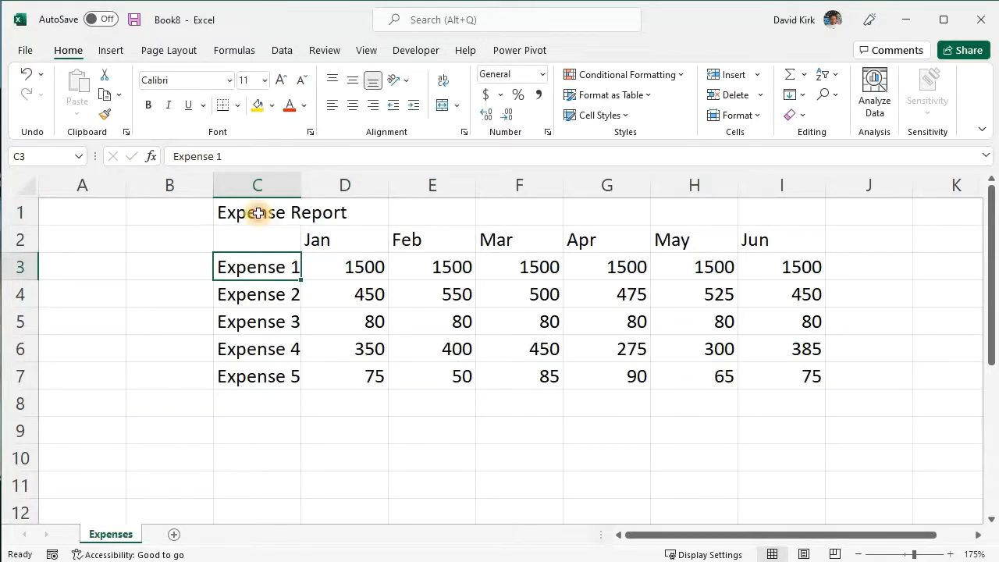
Merge and center the "Expense Report" title across C1:I1
drag(258, 213, 769, 222)
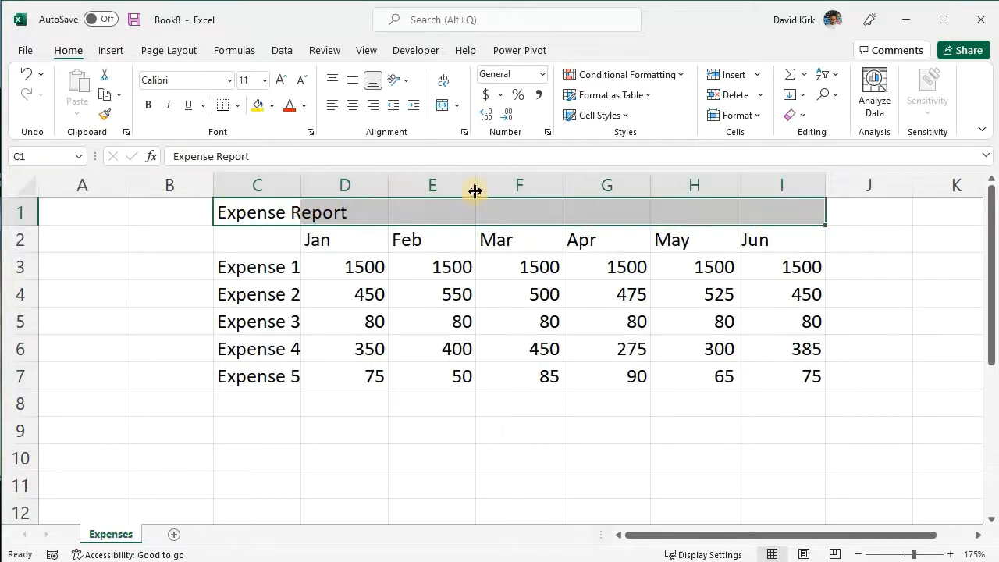
click(442, 105)
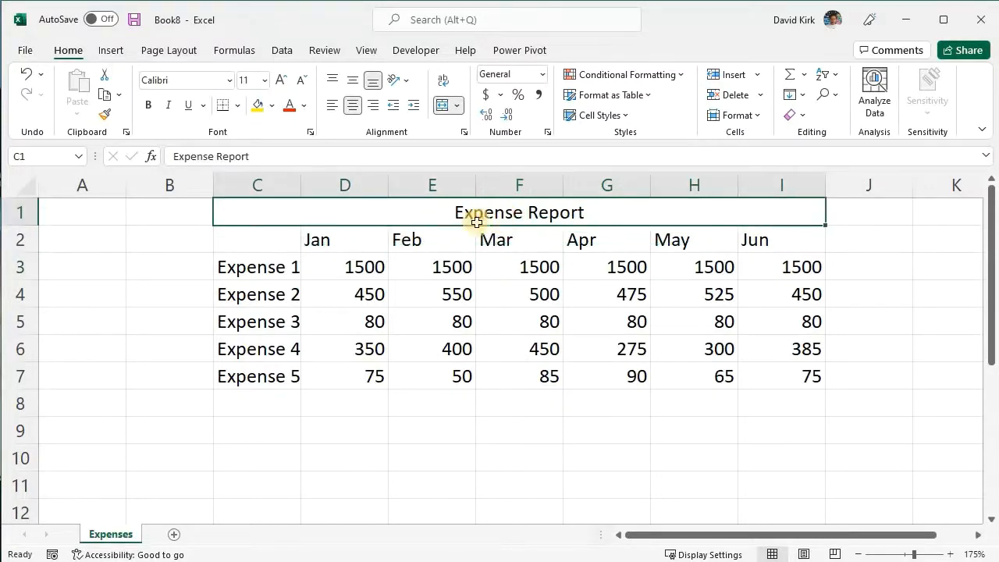
Format the merged title with a black fill and white, bold, 14-point text
click(273, 110)
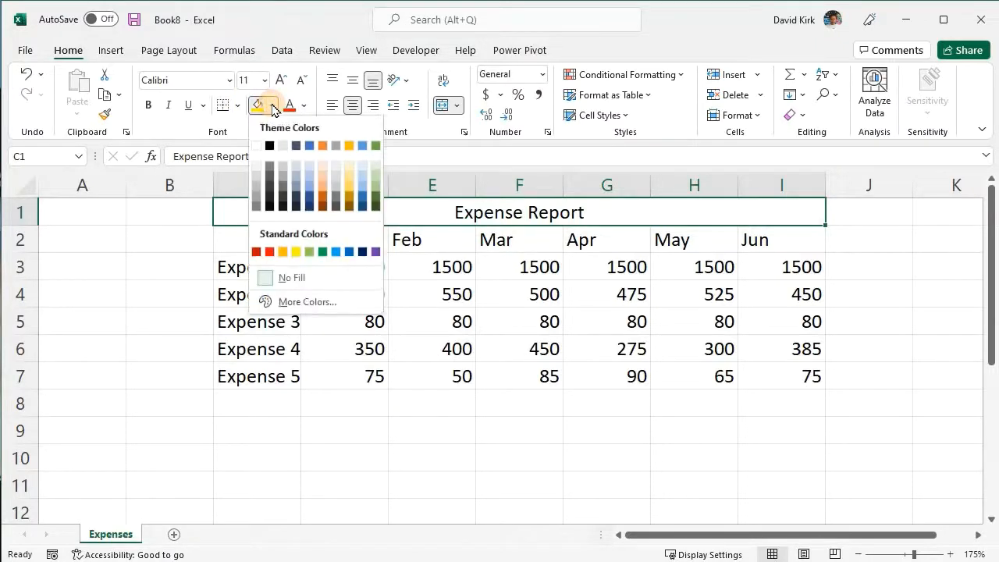
click(271, 147)
click(304, 110)
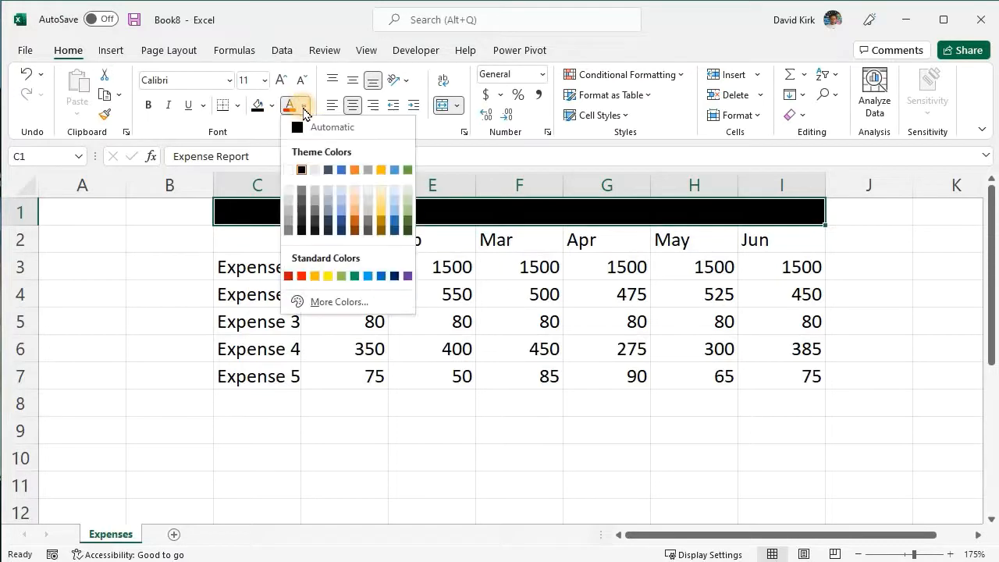
click(288, 171)
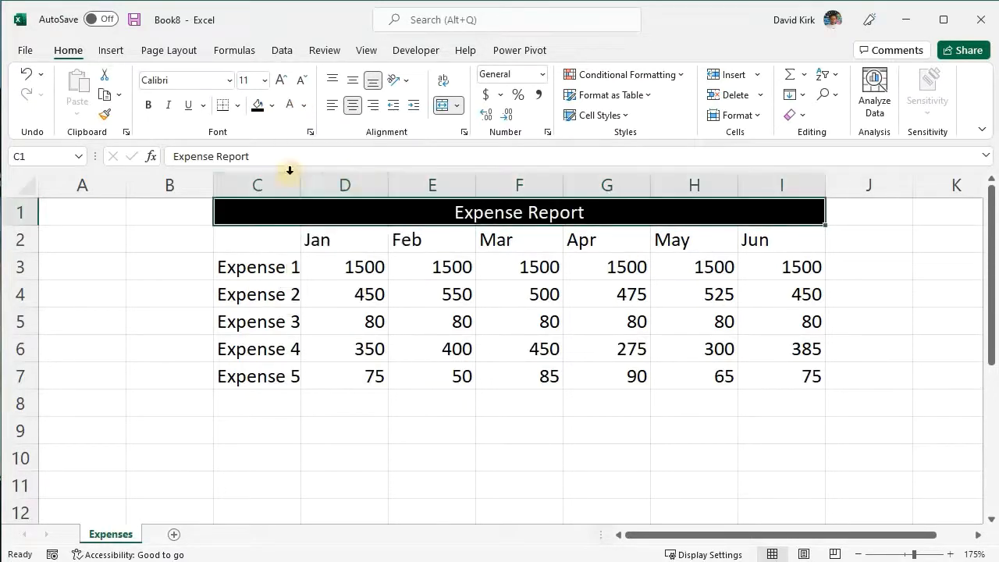
click(146, 109)
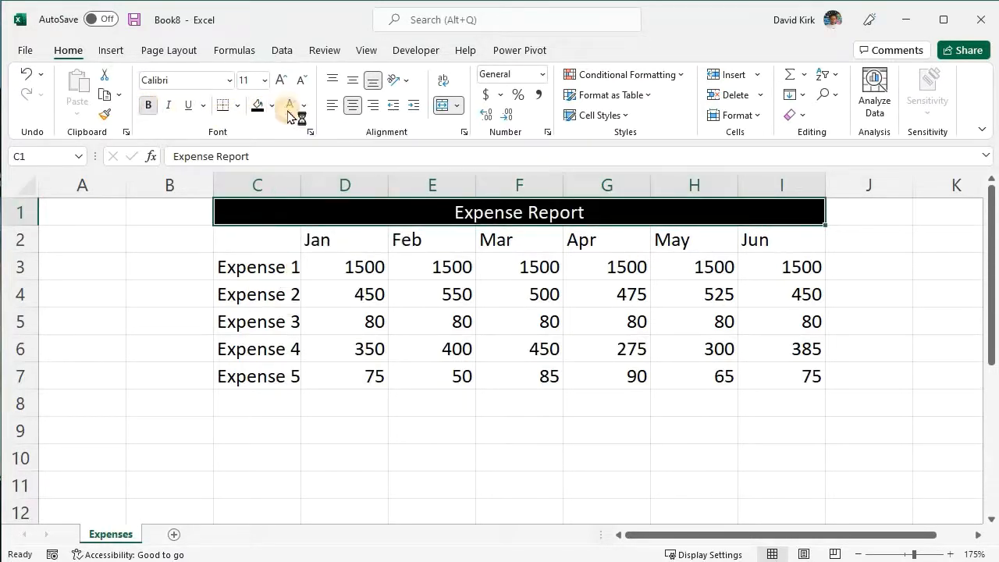
click(280, 80)
click(281, 80)
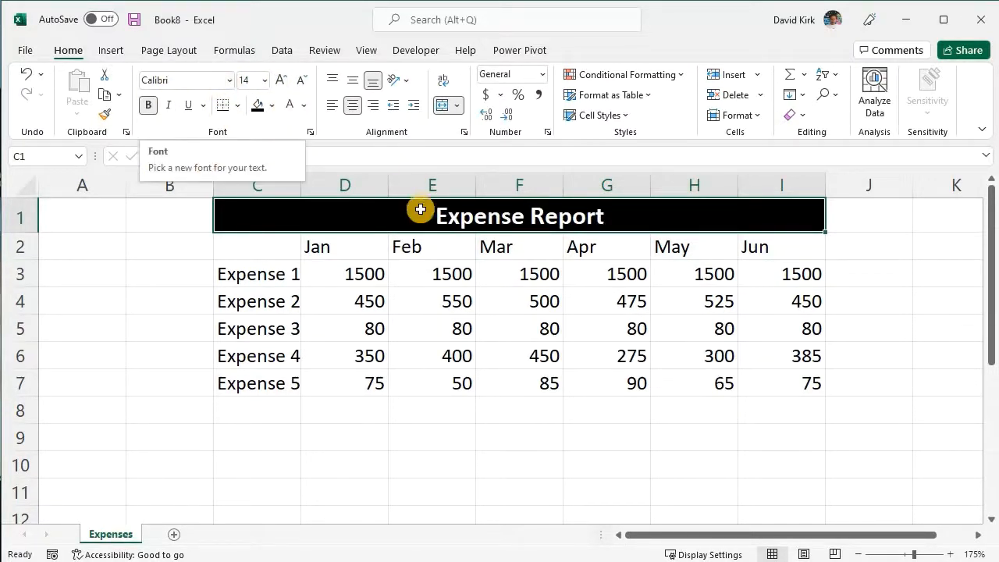
Apply a thick outside border around the expense table C2:I7
click(348, 279)
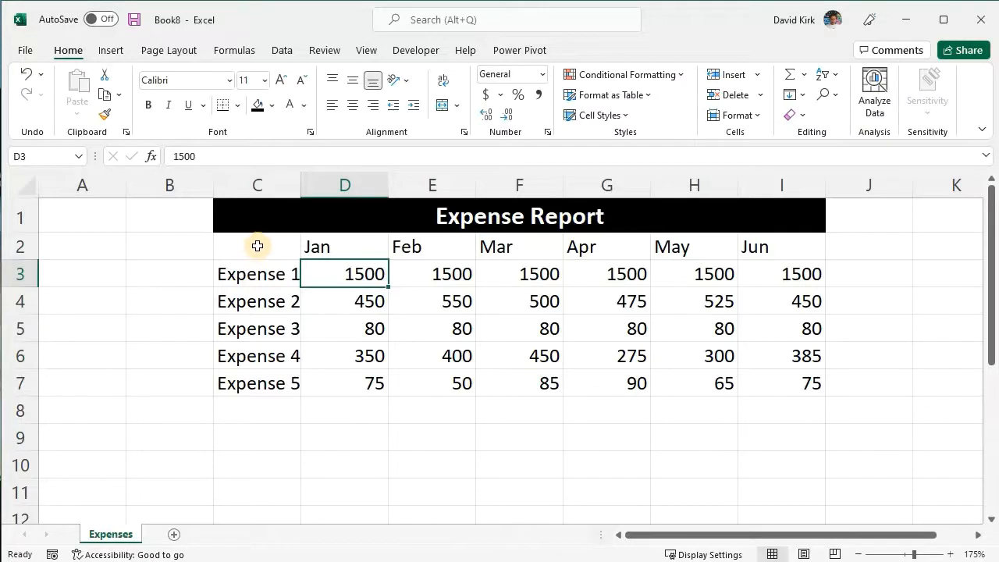
drag(257, 246, 765, 390)
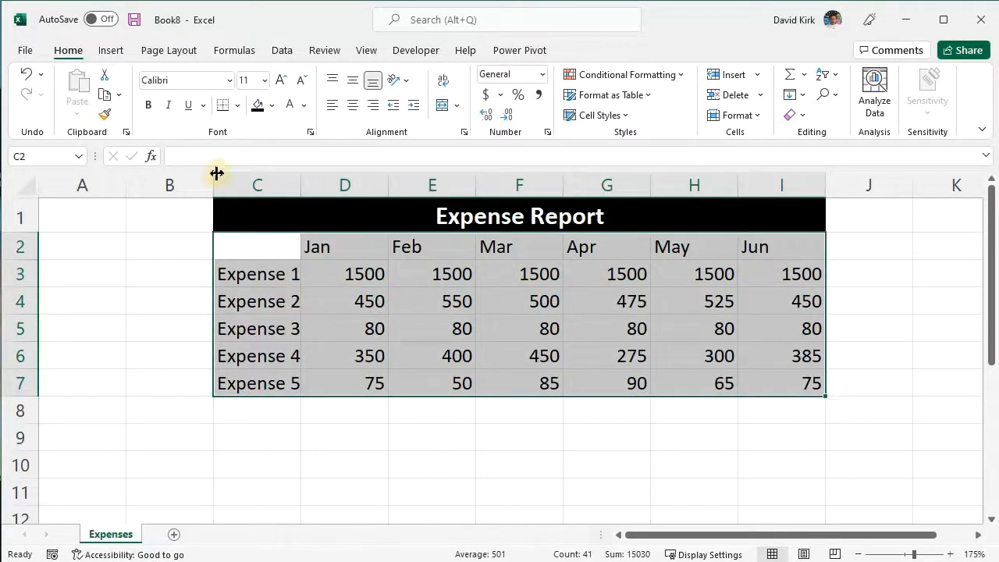
click(238, 106)
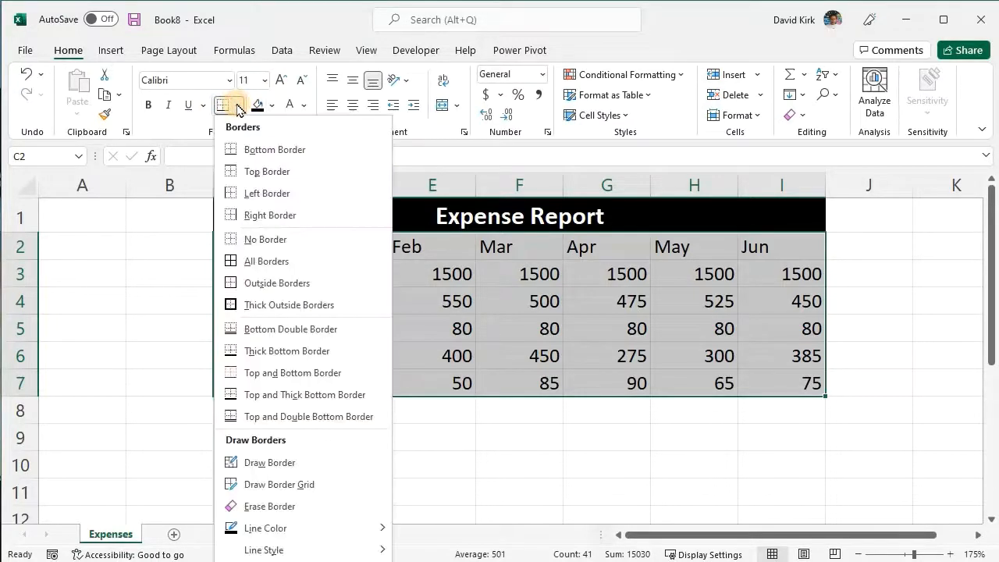
click(284, 310)
click(117, 322)
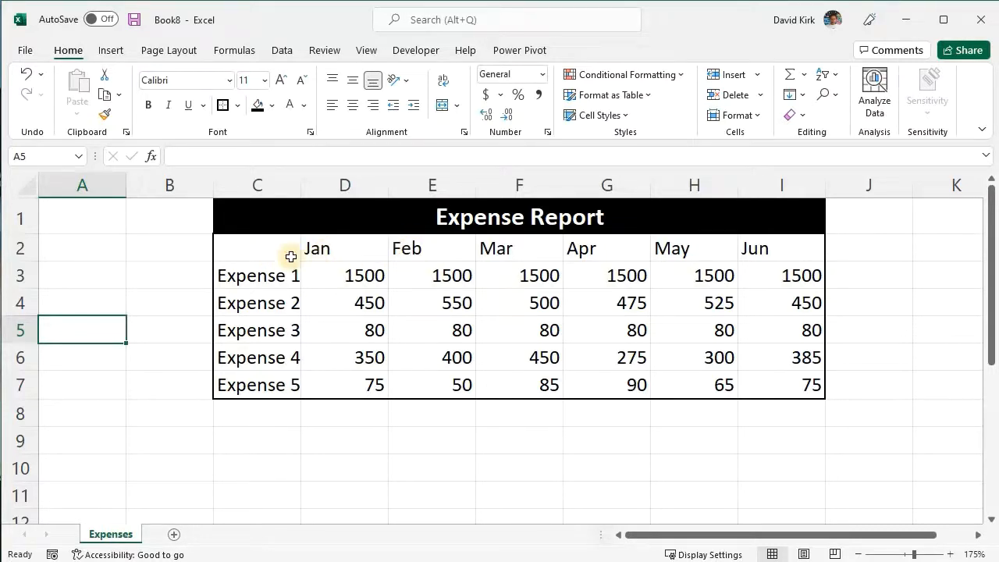
Fill the expense figures D3:I7 with light gold
drag(258, 249, 778, 381)
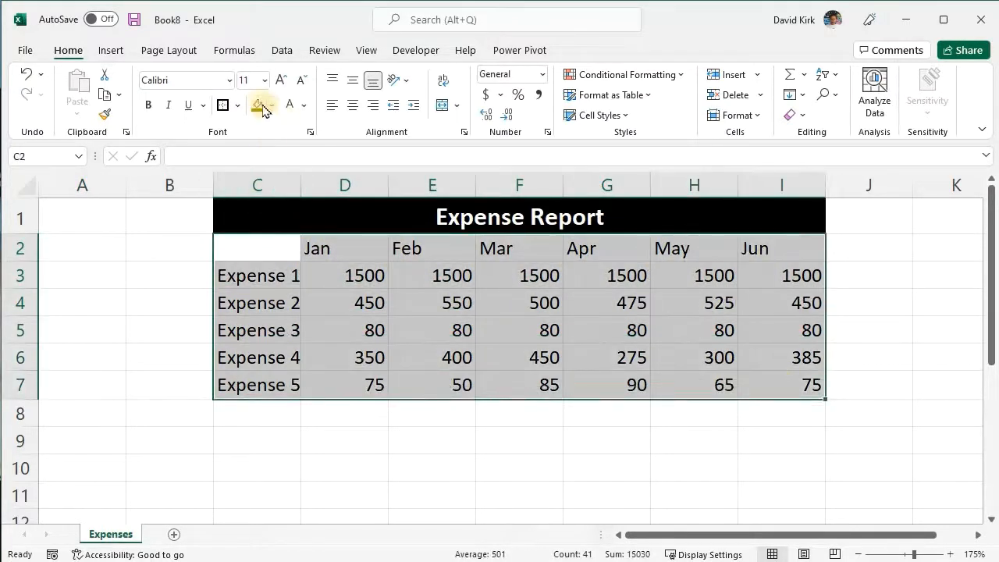
click(323, 252)
drag(350, 274, 786, 387)
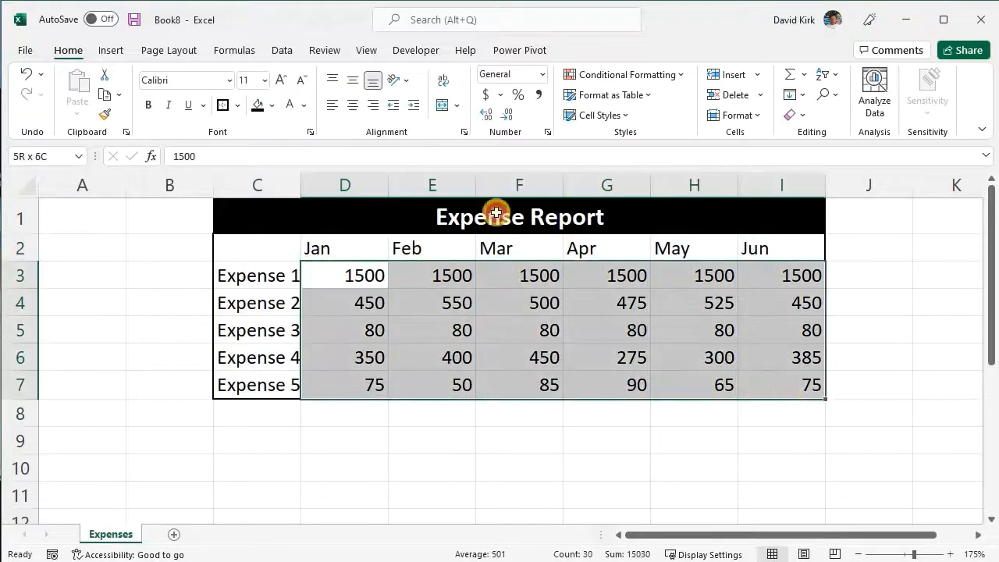
click(274, 114)
click(369, 196)
click(522, 357)
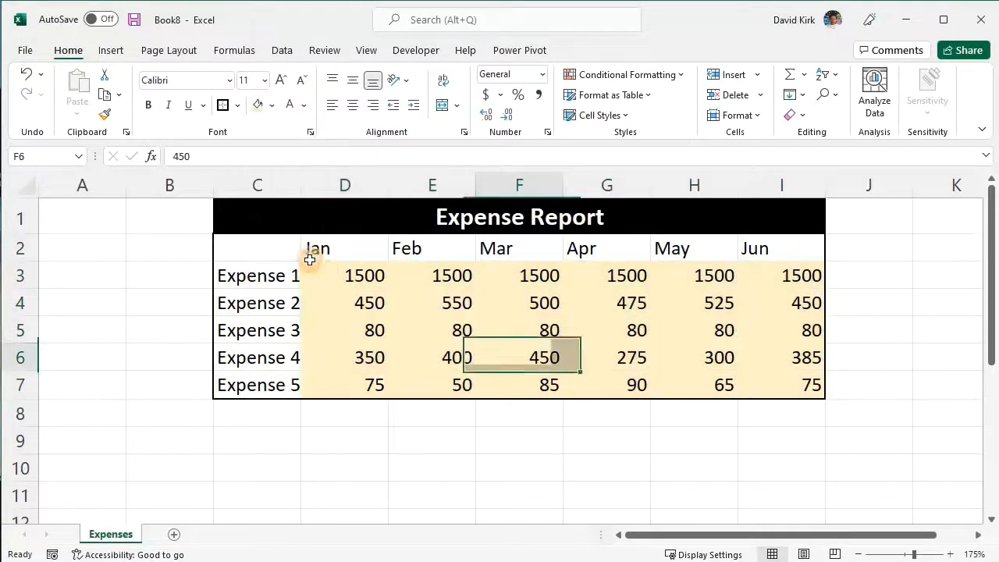
Fill the month heading row C2:I2 and the expense labels C3:C7 with light blue
drag(335, 247, 781, 249)
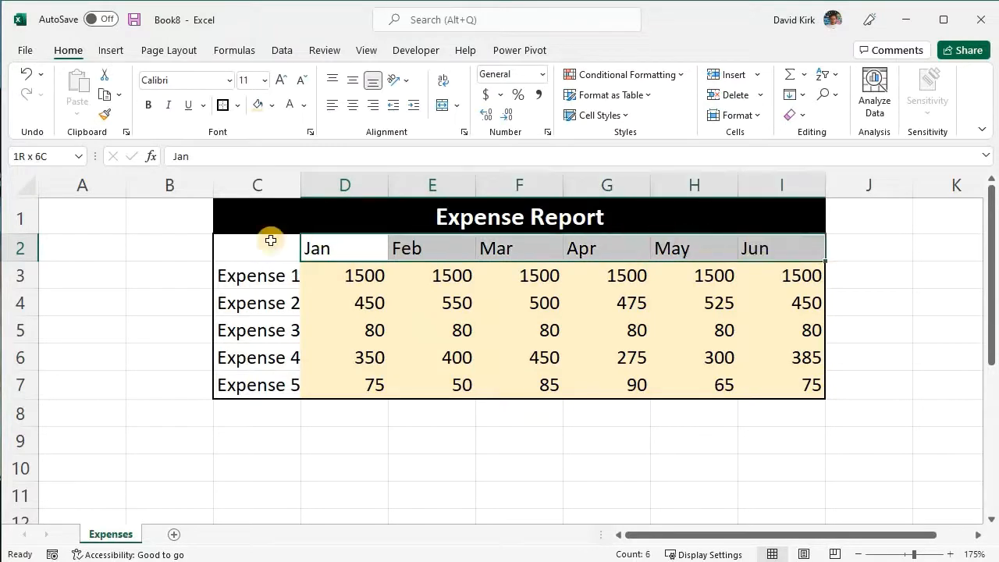
drag(249, 245, 780, 249)
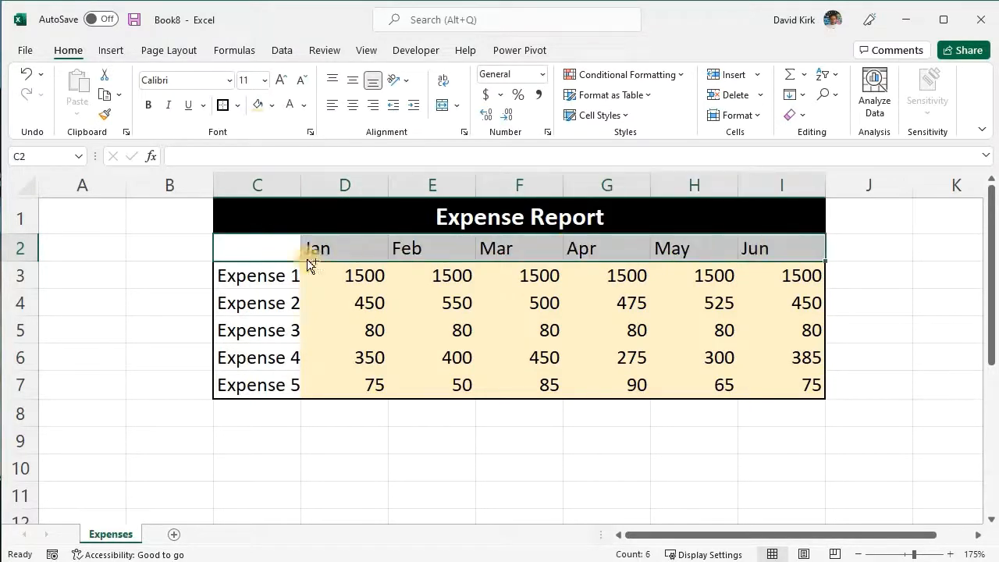
drag(252, 278, 242, 384)
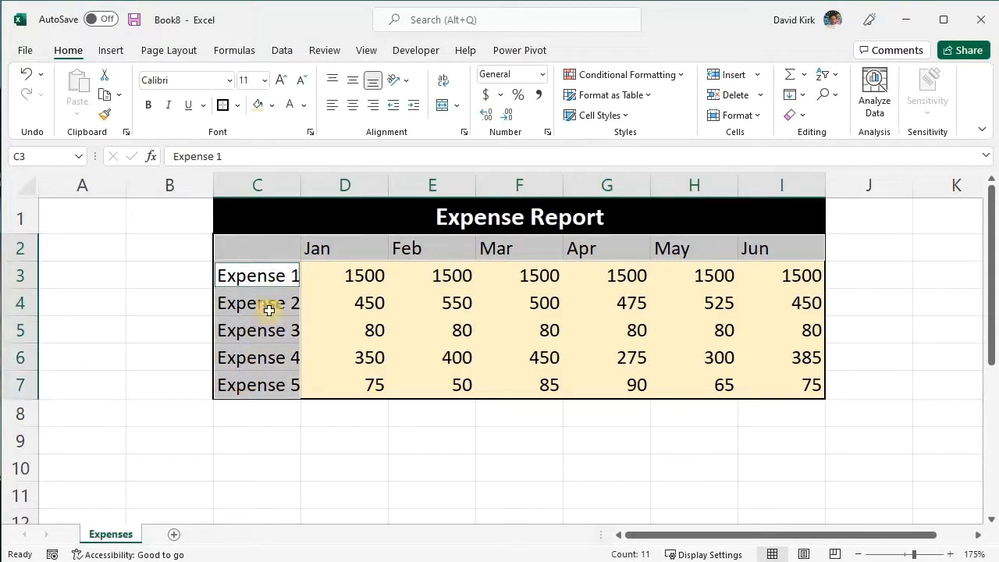
click(272, 106)
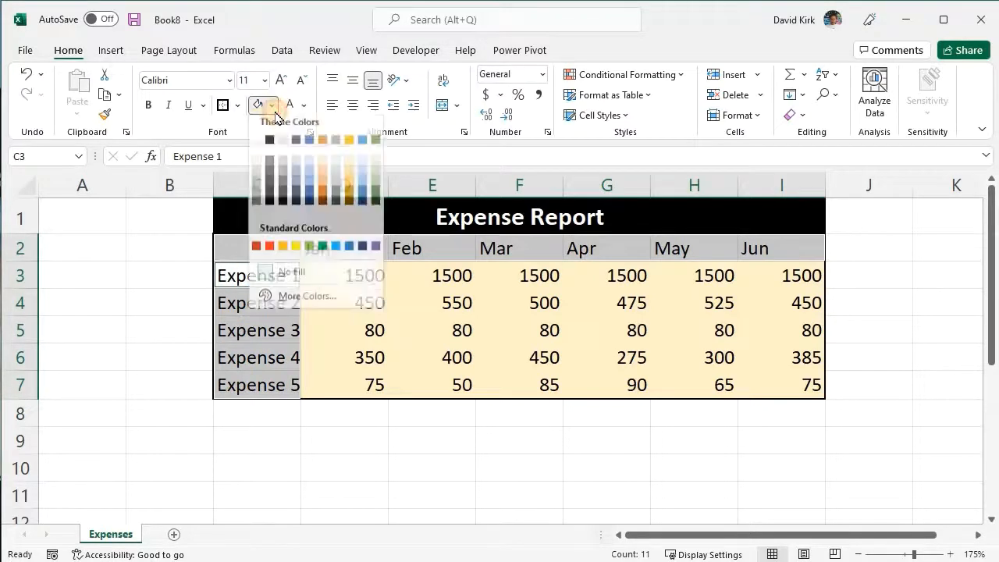
click(364, 164)
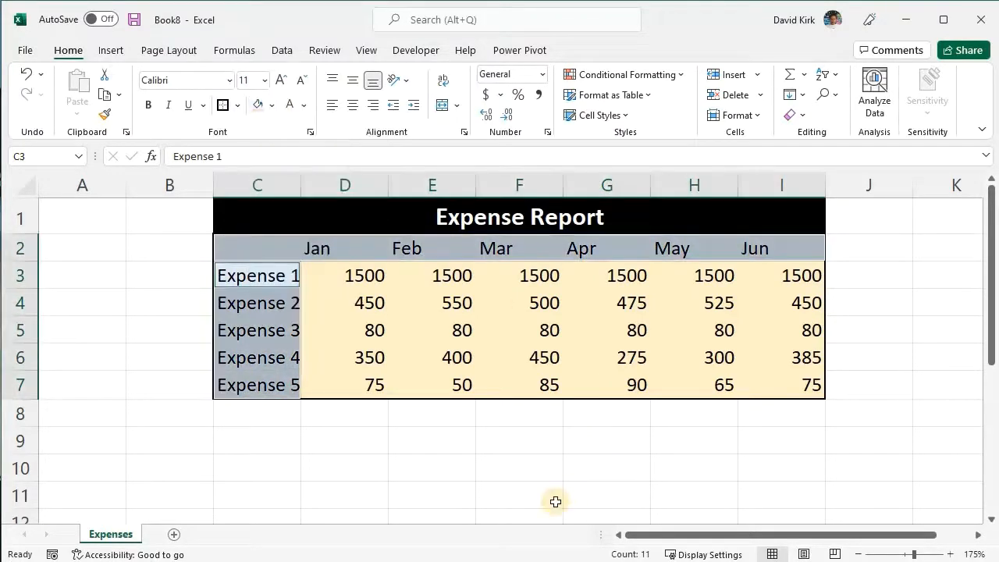
click(550, 498)
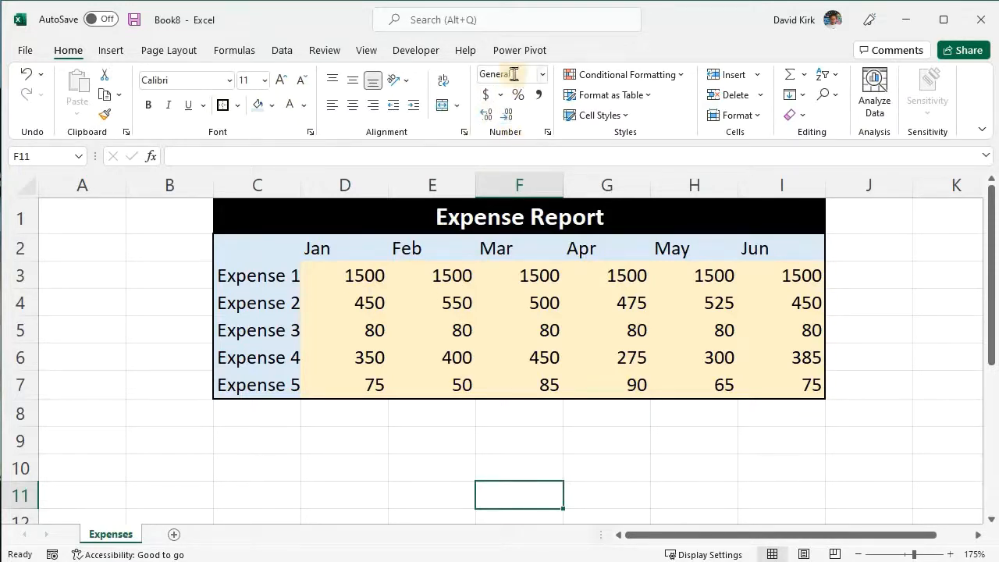
Apply the Accounting number format with the dollar sign to the figures in D3:I7
click(508, 320)
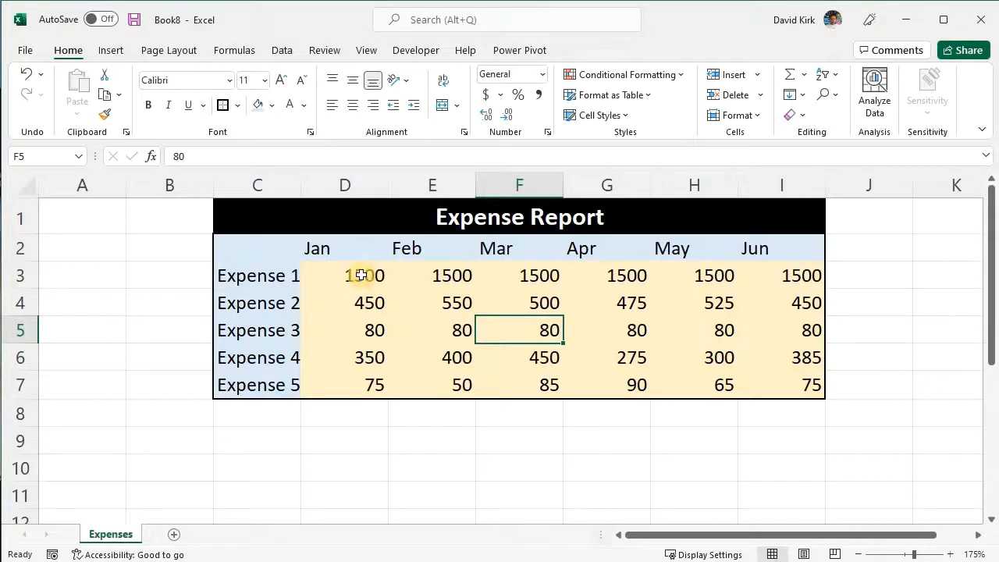
drag(361, 275, 782, 388)
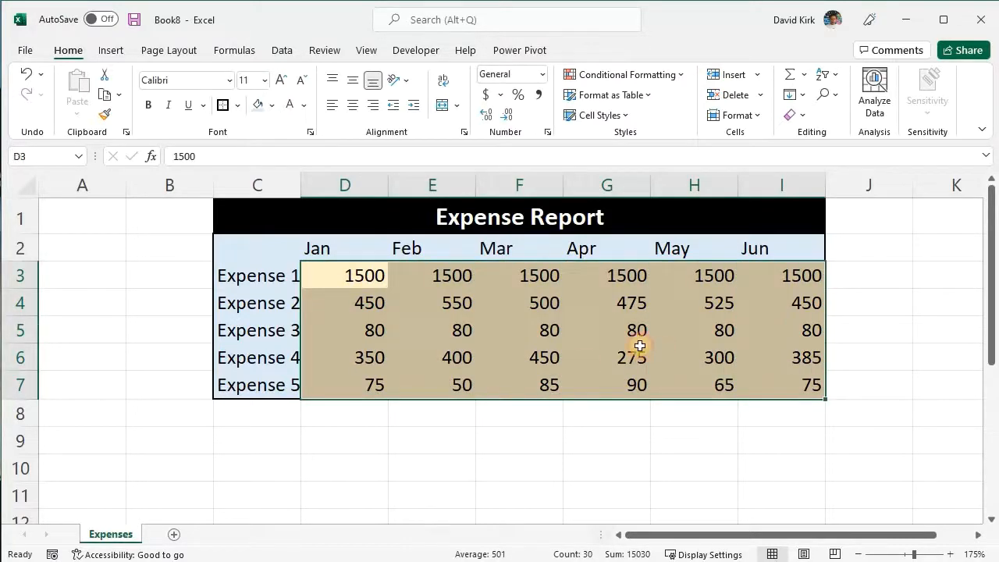
click(488, 95)
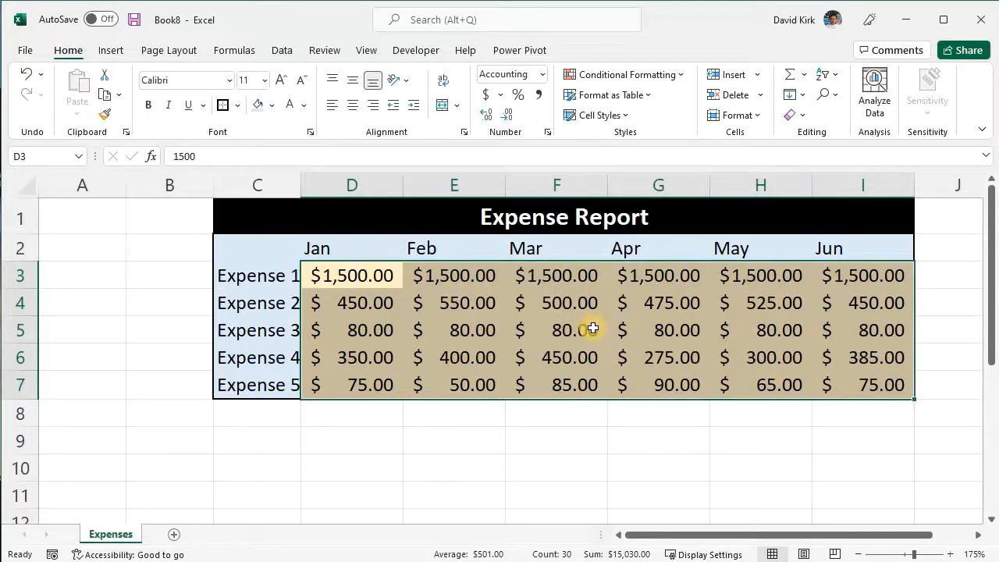
Increase the figures in D3:I7 to three decimal places, and reduce them to one
click(487, 116)
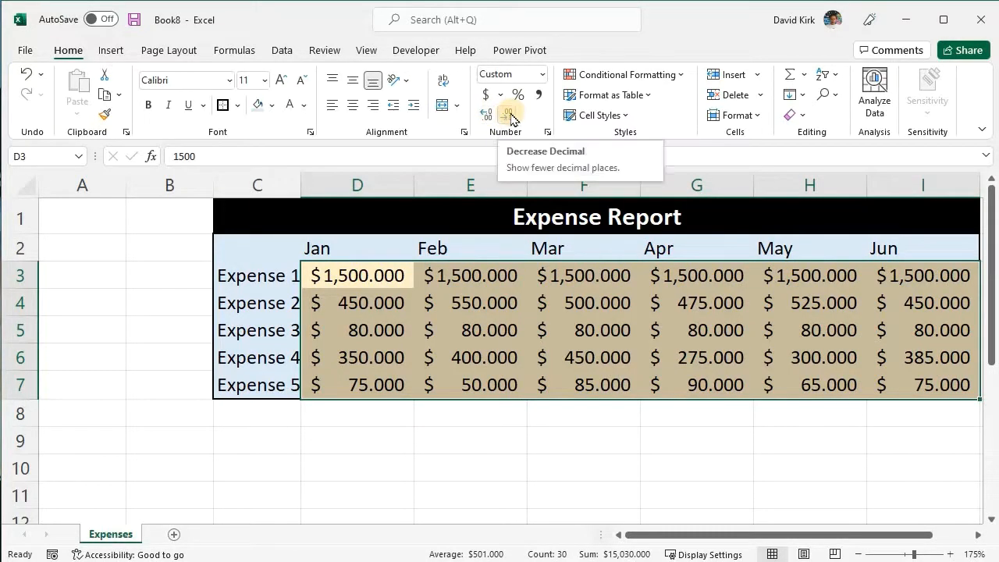
click(508, 115)
click(508, 116)
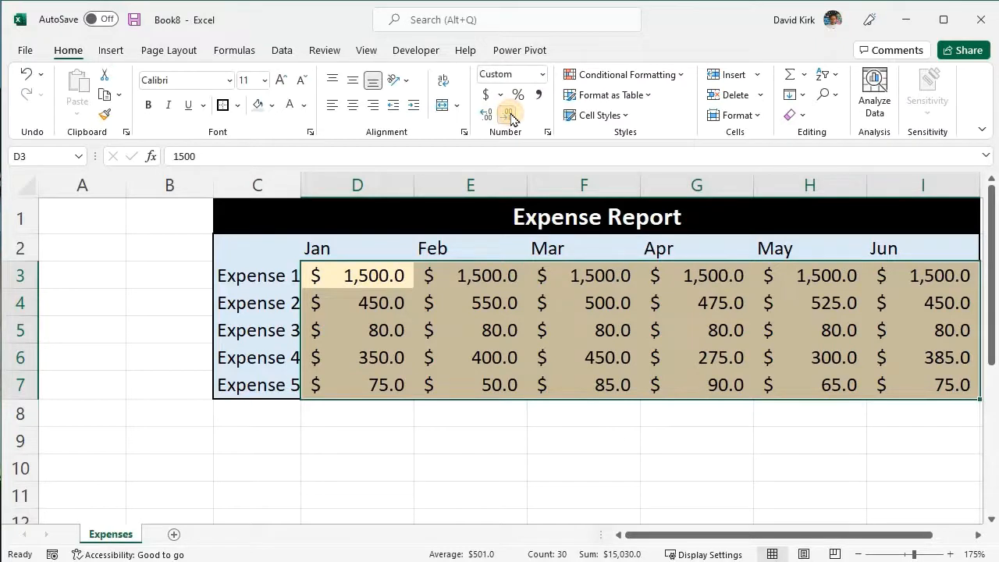
Reduce the expense figures in D3:I7 to zero decimal places
click(508, 116)
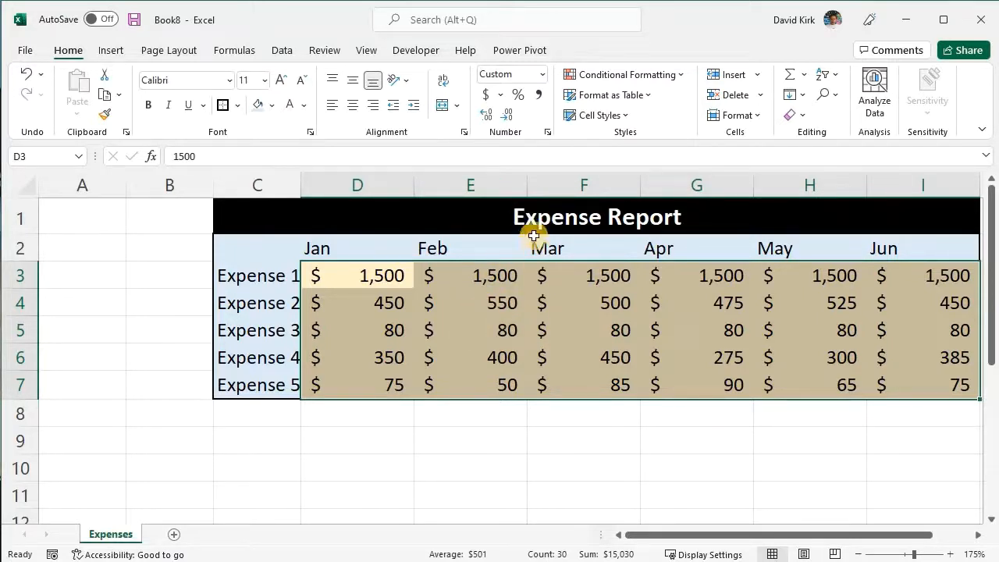
Examine the number format categories for D3:I7 in Format Cells, including General, Number, Currency, Accounting, Date, Time, Fraction and Text, without applying any
click(549, 137)
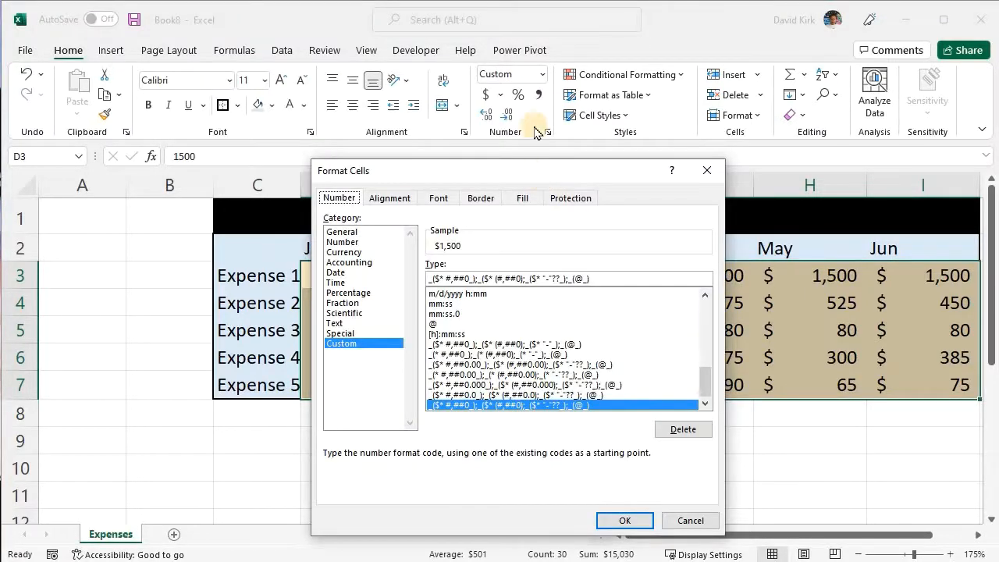
click(344, 233)
click(343, 242)
click(345, 252)
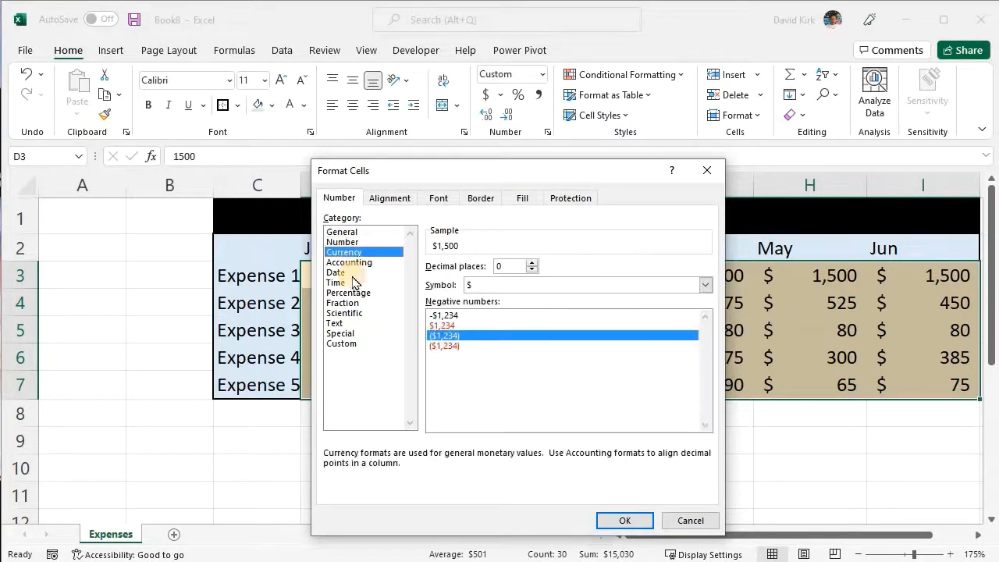
click(352, 273)
click(337, 323)
click(347, 303)
click(343, 282)
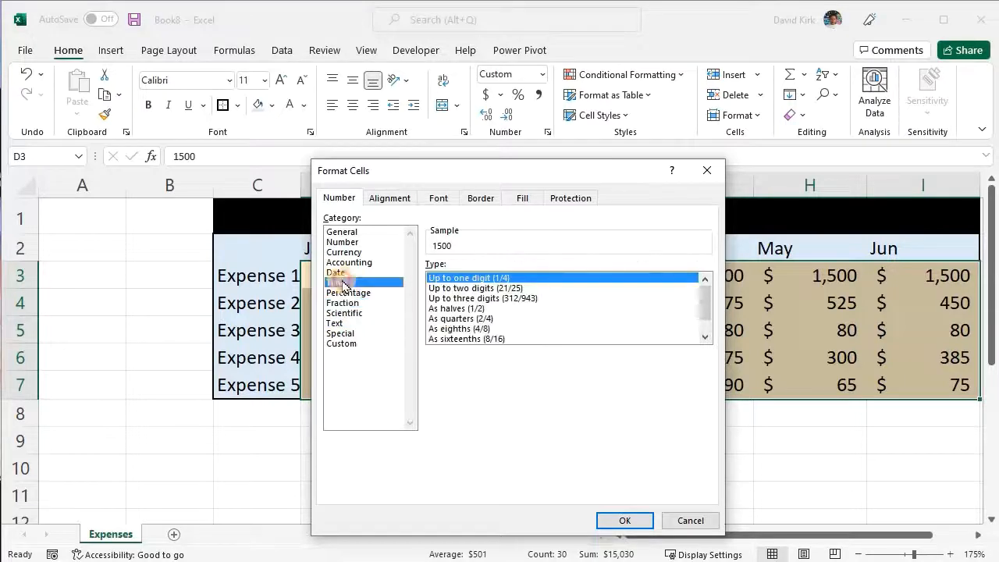
click(344, 262)
click(343, 242)
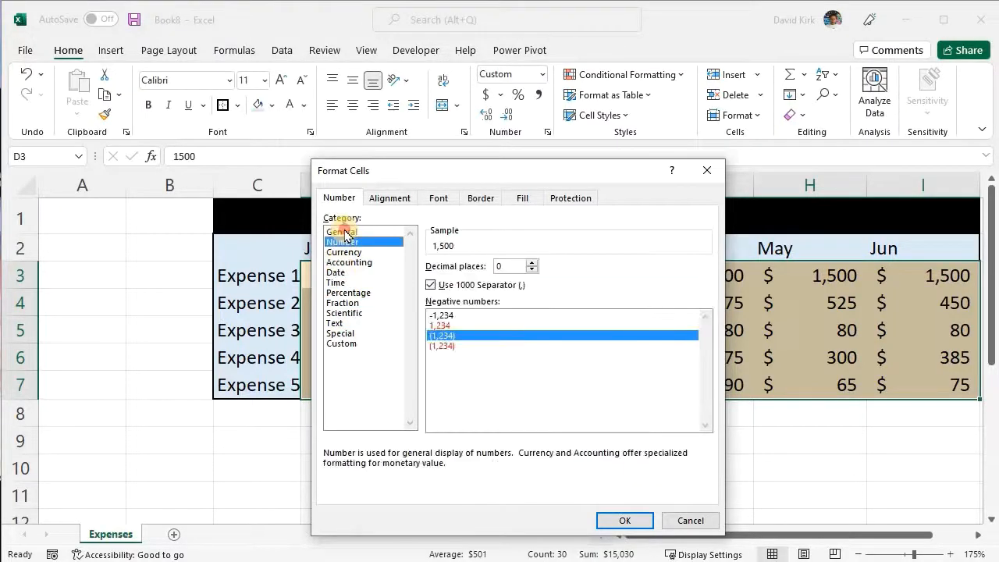
click(344, 233)
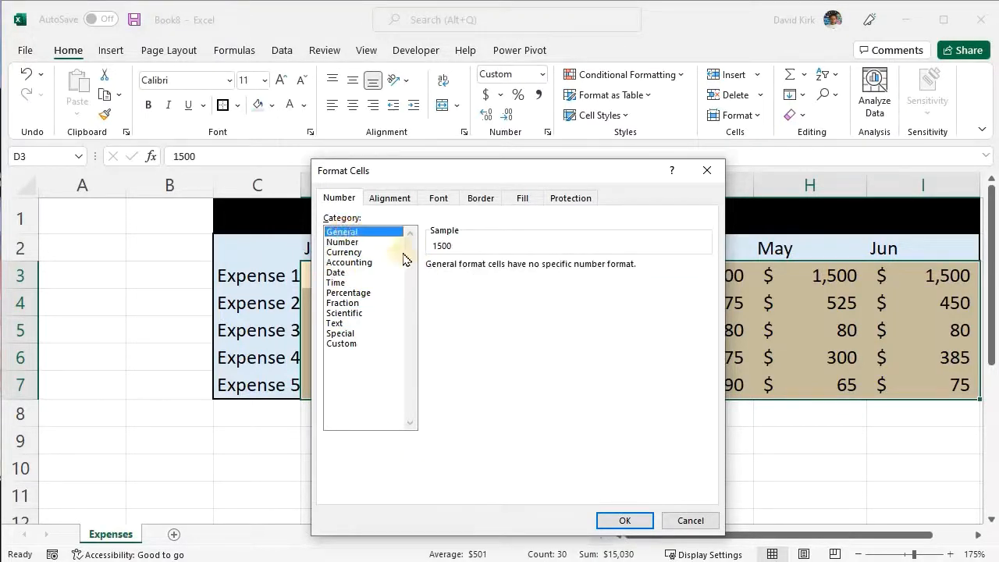
click(671, 523)
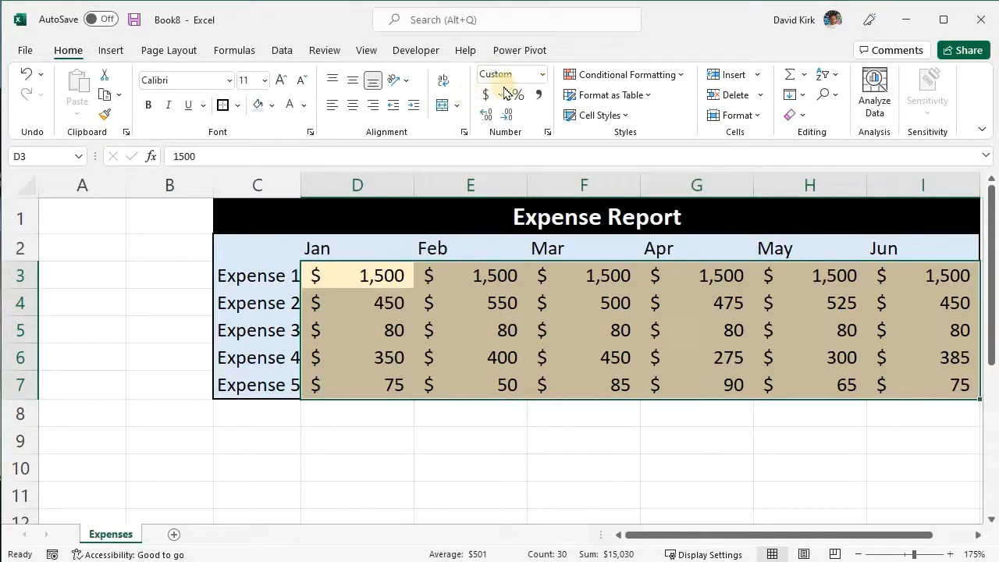